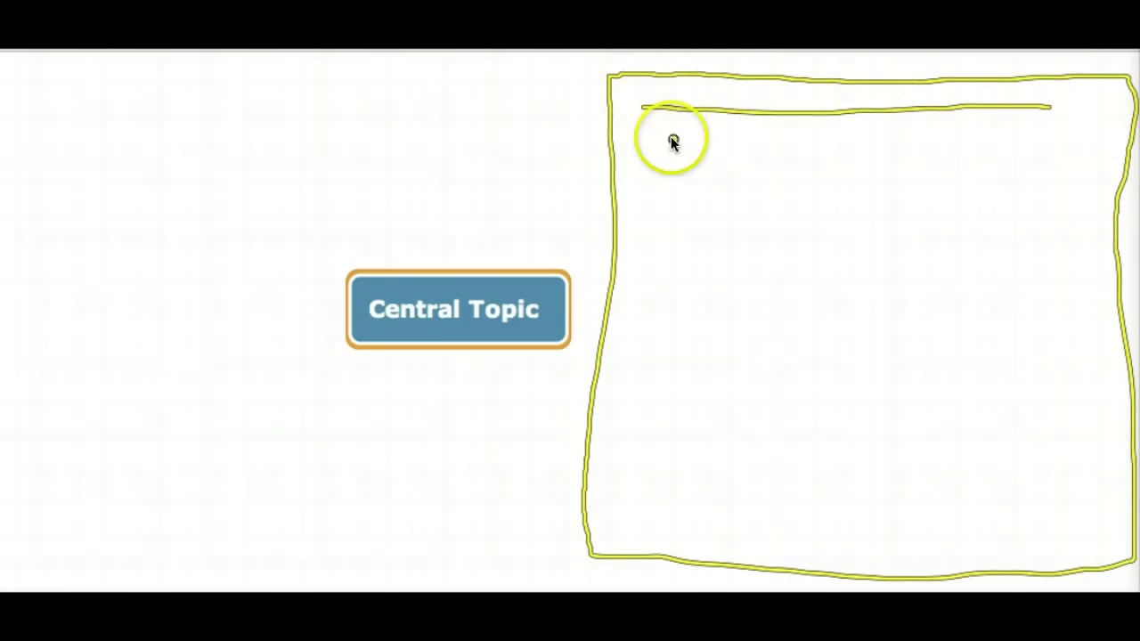
- Drag across six rows of the screen, then dismiss with Escape
left_click_drag(671, 138, 1013, 150)
left_click_drag(664, 187, 934, 197)
left_click_drag(672, 248, 977, 258)
left_click_drag(651, 316, 983, 329)
left_click_drag(623, 390, 944, 403)
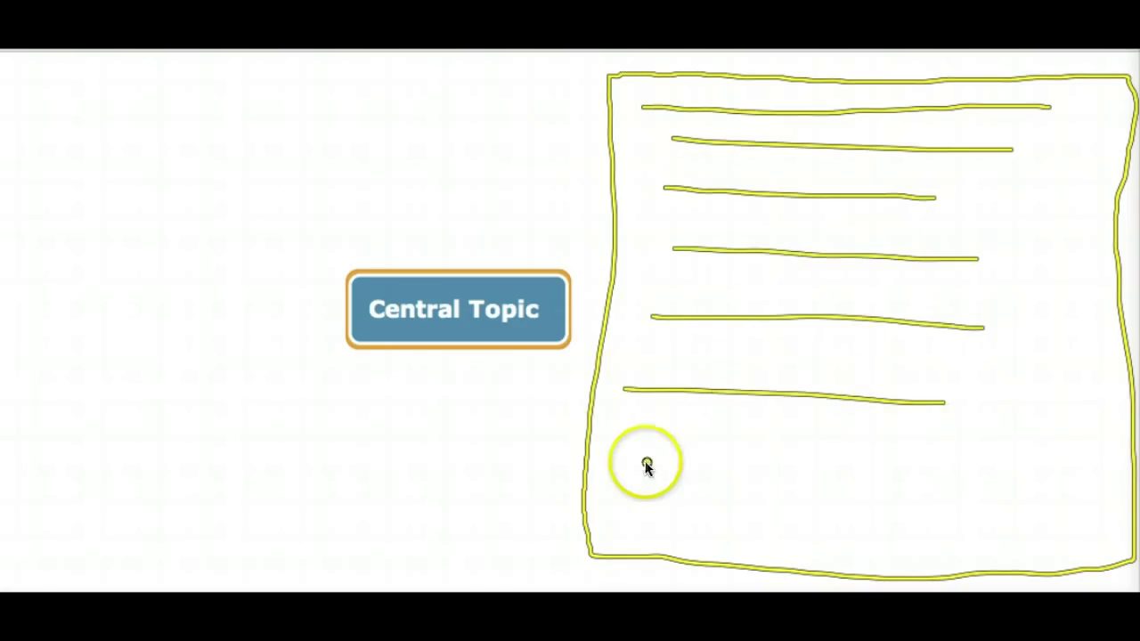
left_click_drag(645, 463, 951, 474)
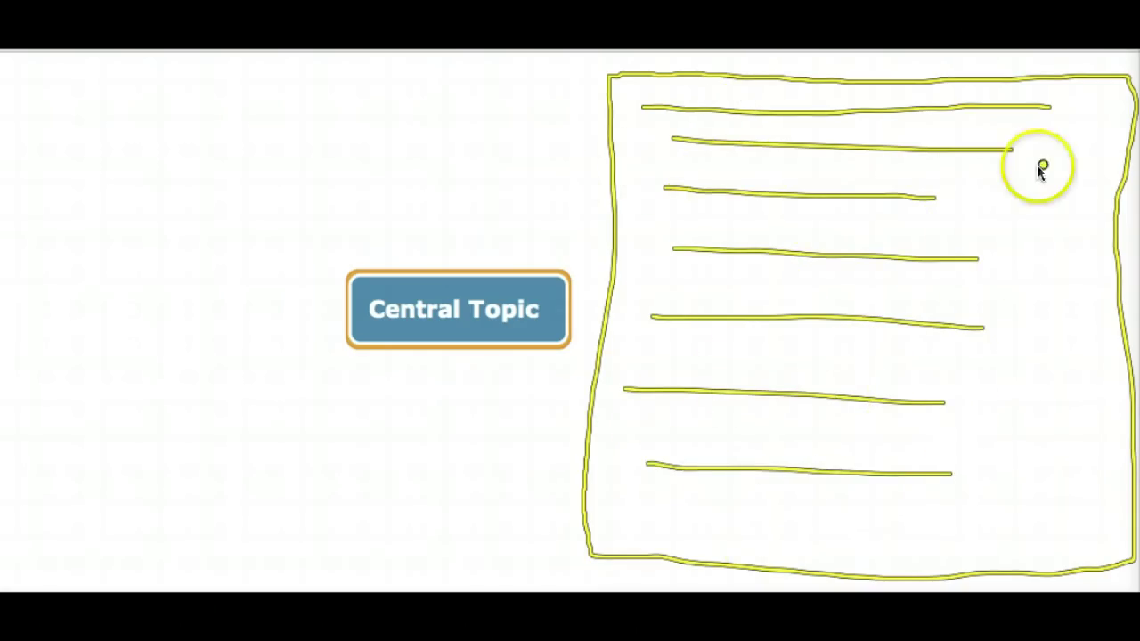
key("Escape")
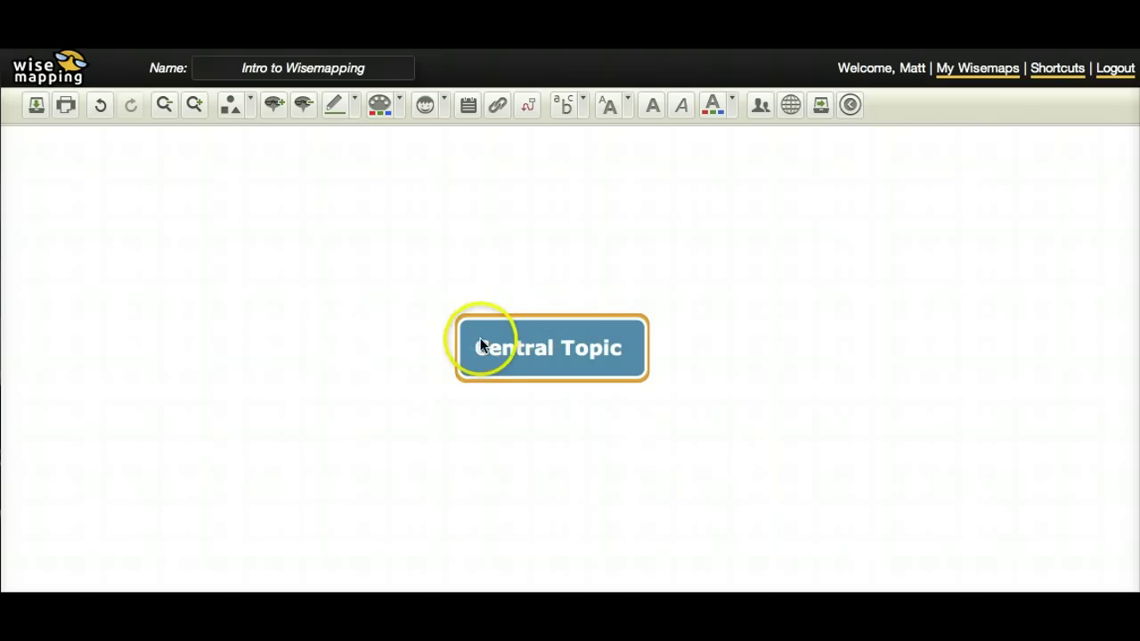
- Drag around the area surrounding the central topic, then dismiss with Escape
left_click_drag(424, 308, 373, 241)
left_click_drag(511, 292, 538, 214)
left_click_drag(559, 296, 667, 234)
left_click_drag(635, 317, 728, 311)
left_click_drag(674, 374, 770, 410)
left_click_drag(624, 419, 637, 528)
left_click_drag(530, 400, 389, 463)
left_click_drag(324, 374, 430, 380)
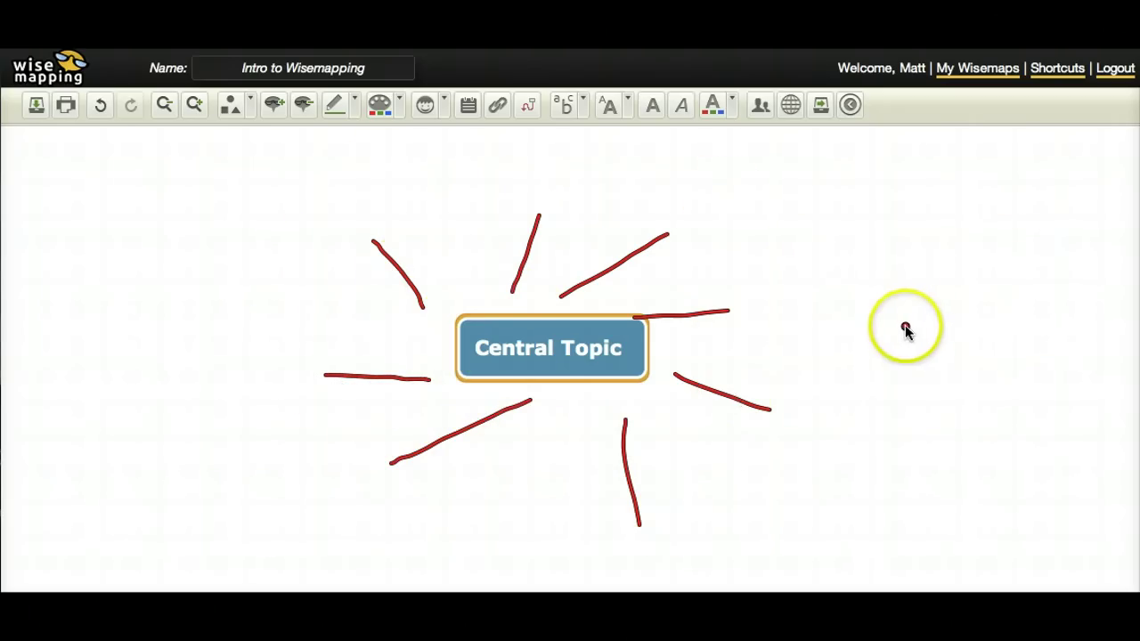
key("Escape")
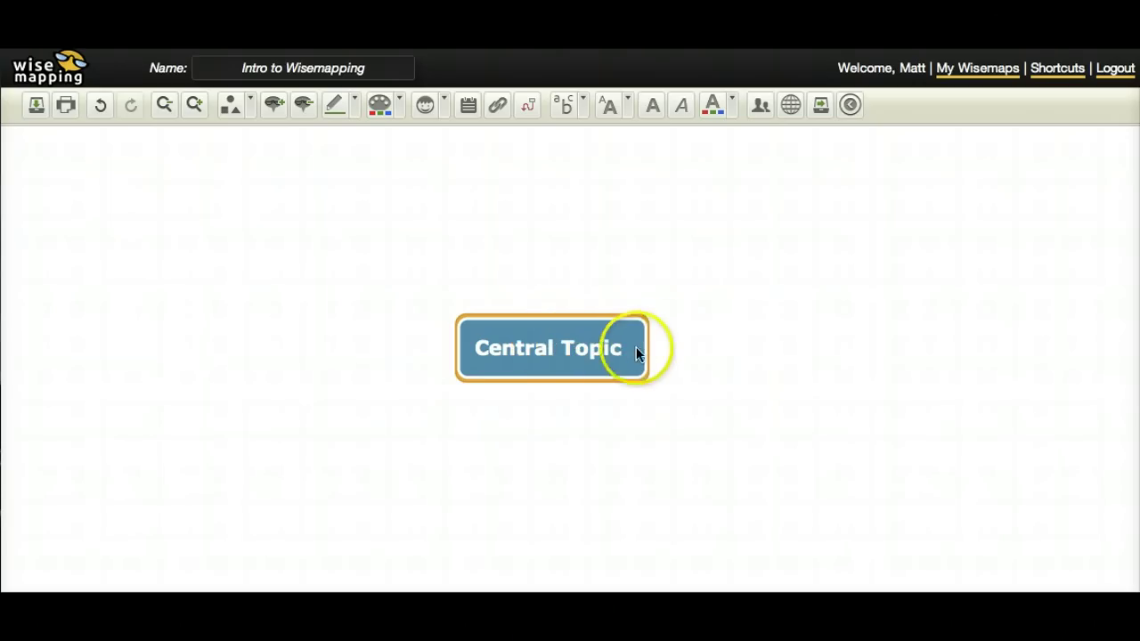
- Stop editing the central topic and look through the keyboard shortcuts reference
left_click(660, 294)
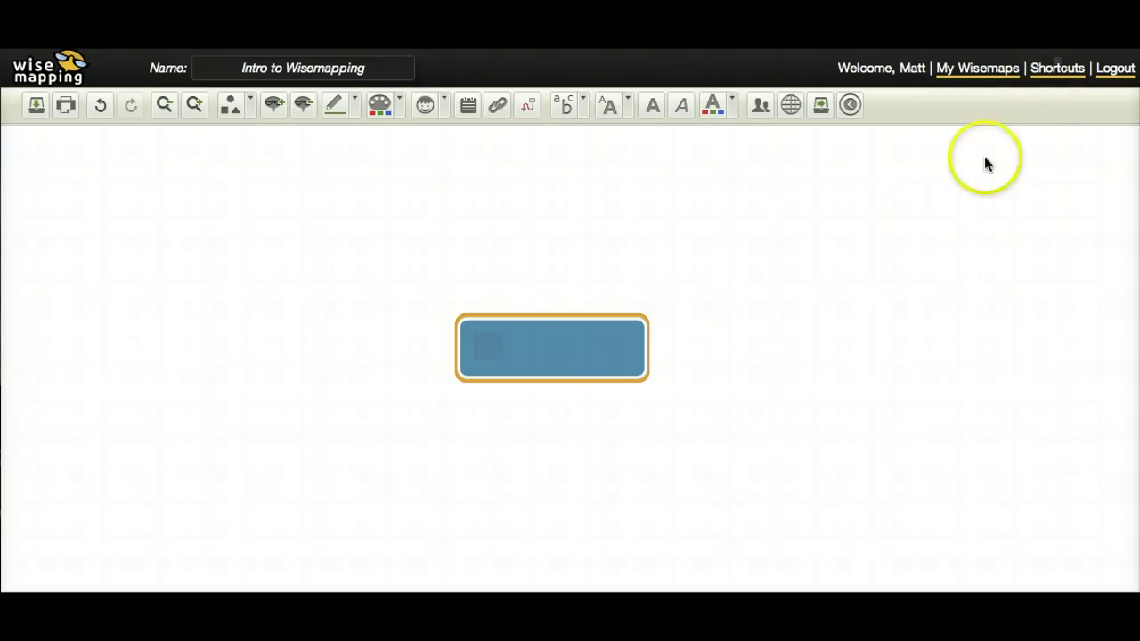
left_click(955, 204)
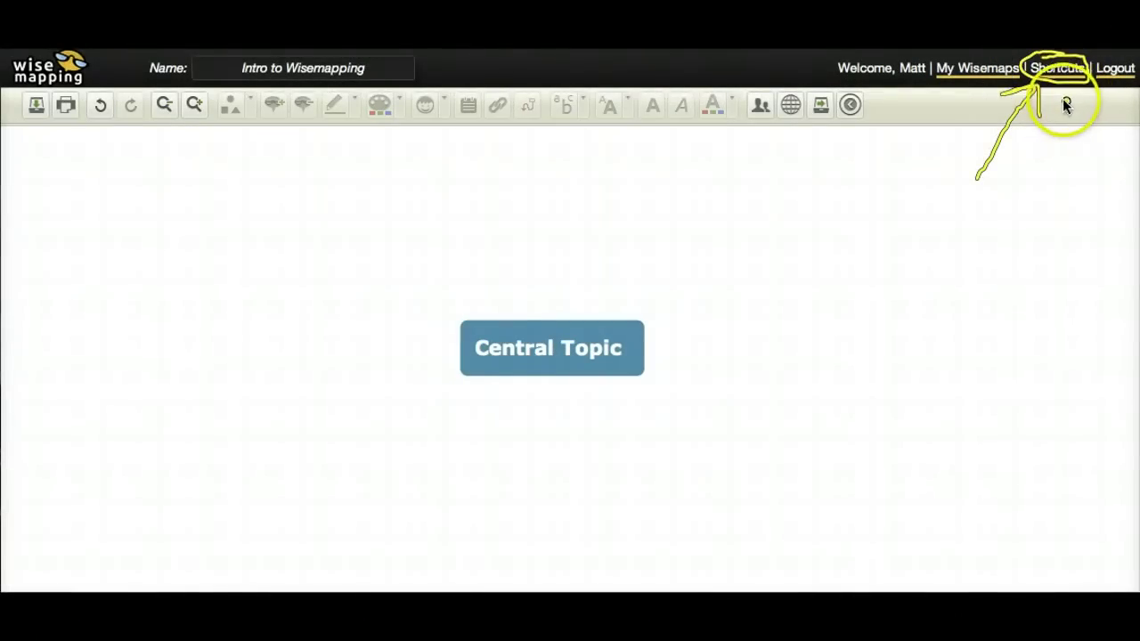
left_click(1057, 69)
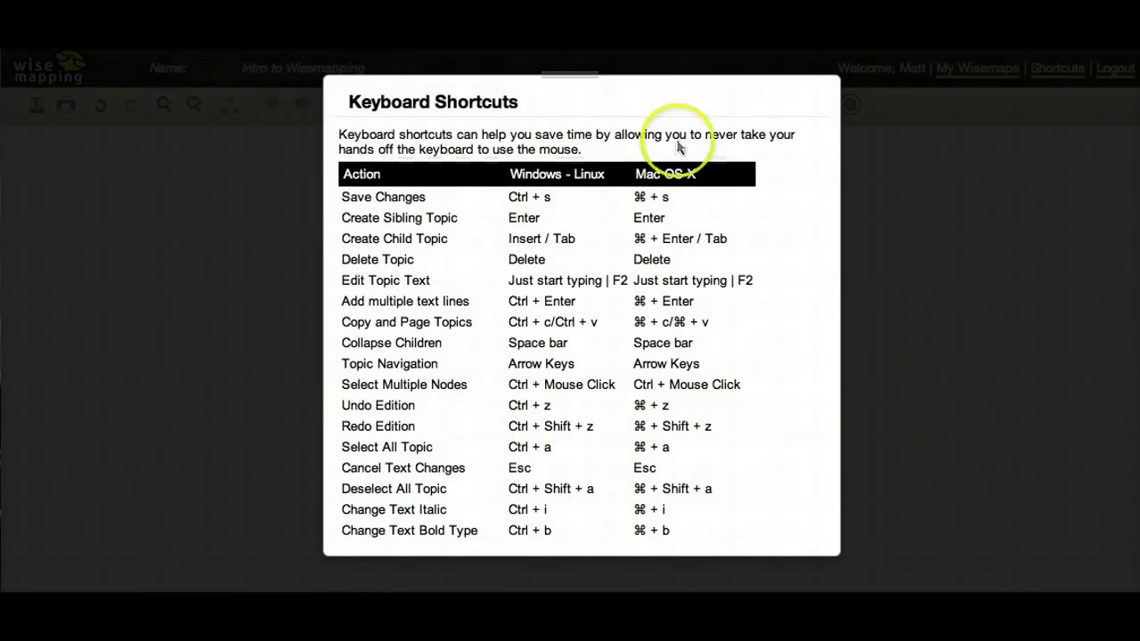
left_click(952, 308)
- Rename the central topic to 'Fruit'
left_click(594, 338)
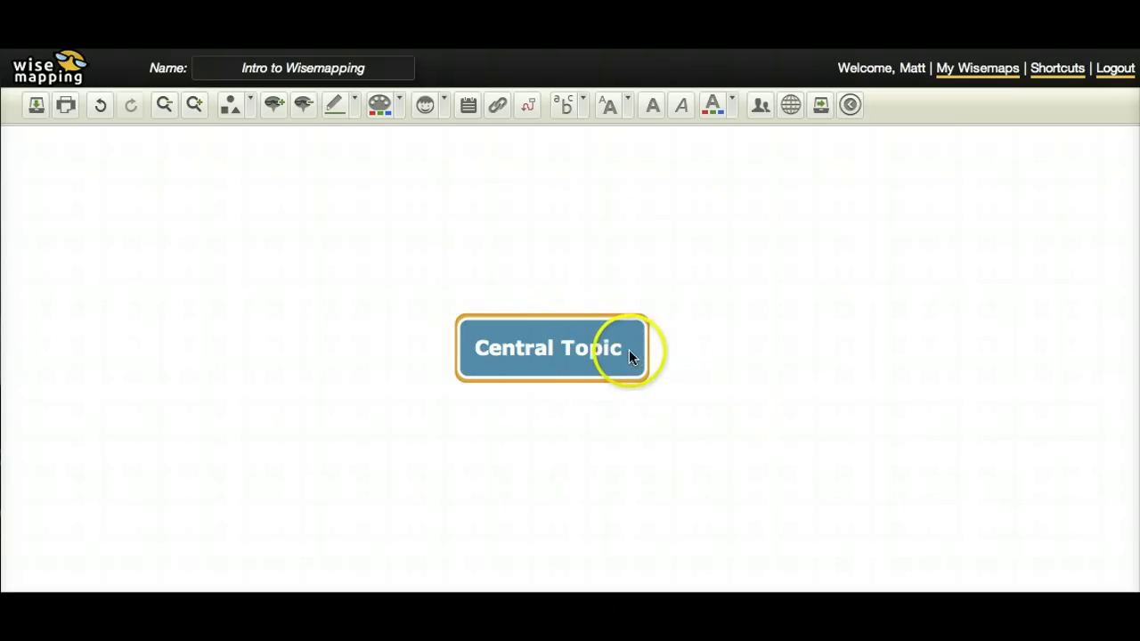
type("Fruit")
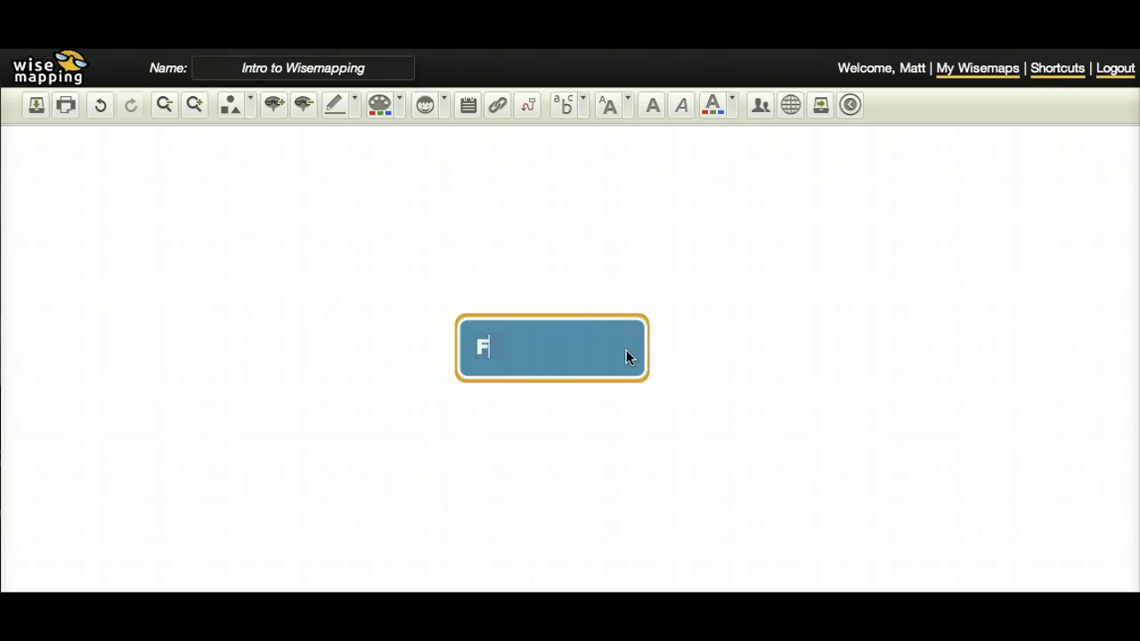
key("Return")
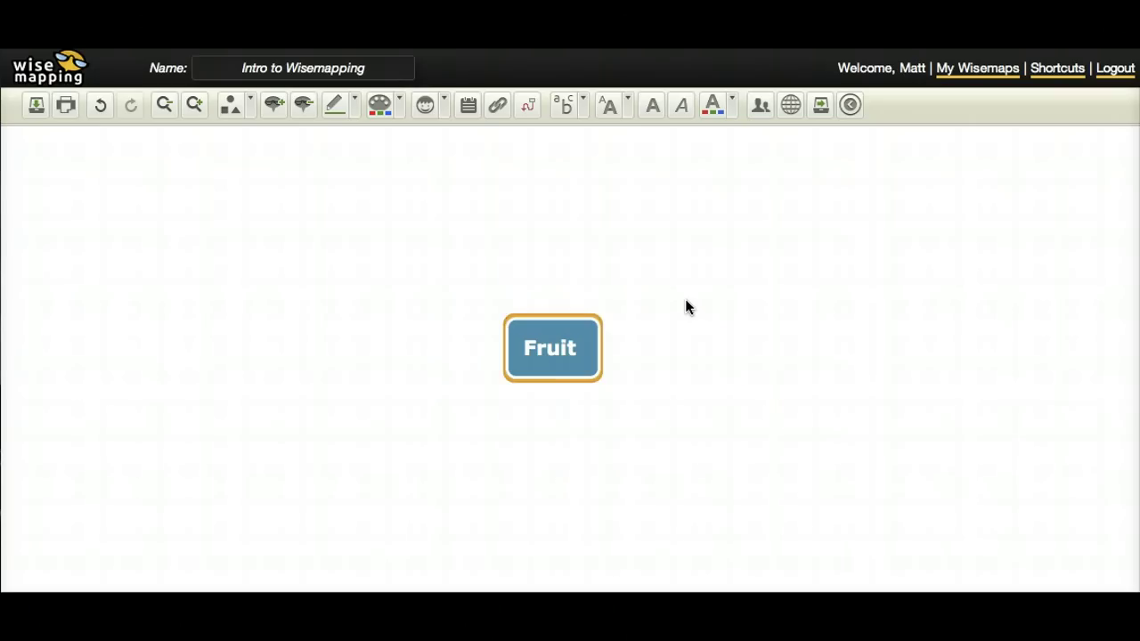
- Add a first branch named 'Banana' to Fruit, fixing a typo
key("Insert")
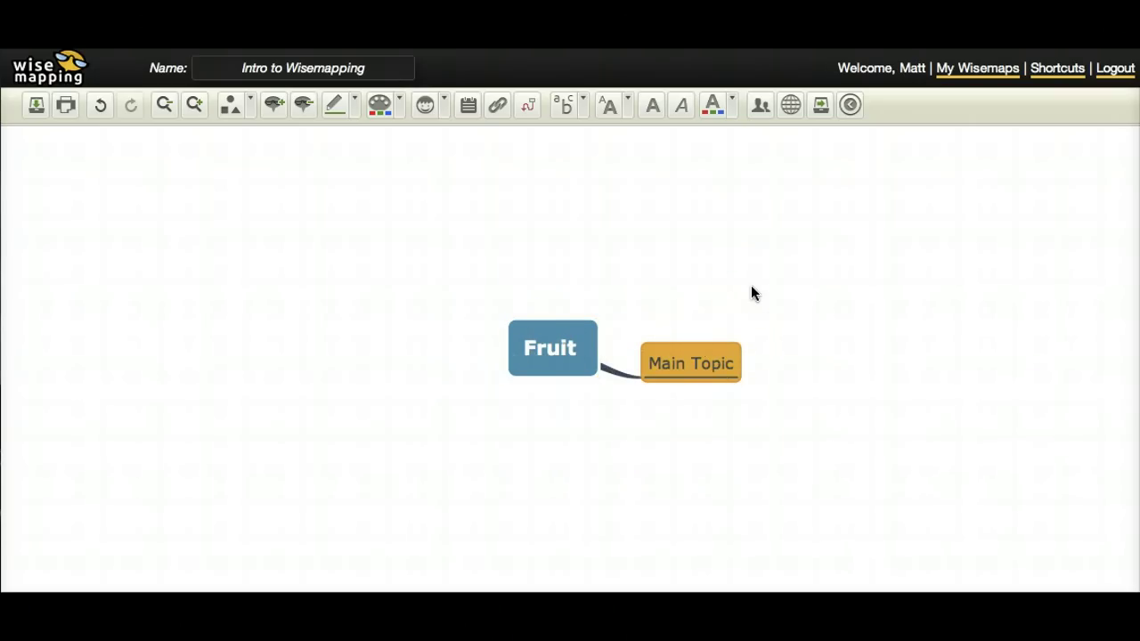
key("F2")
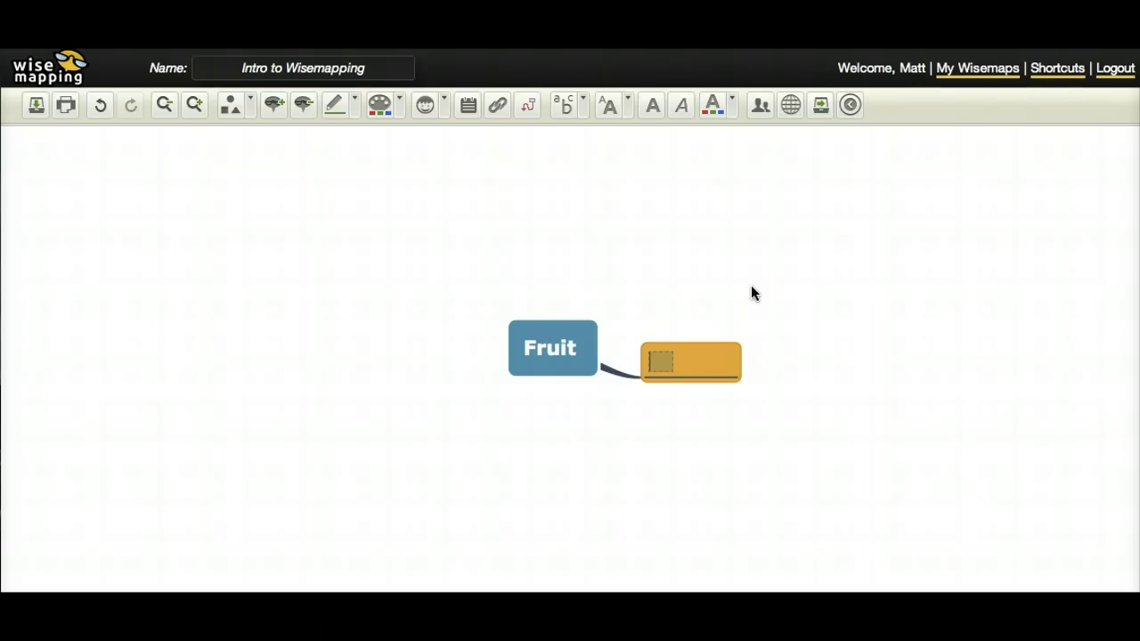
type("Bann")
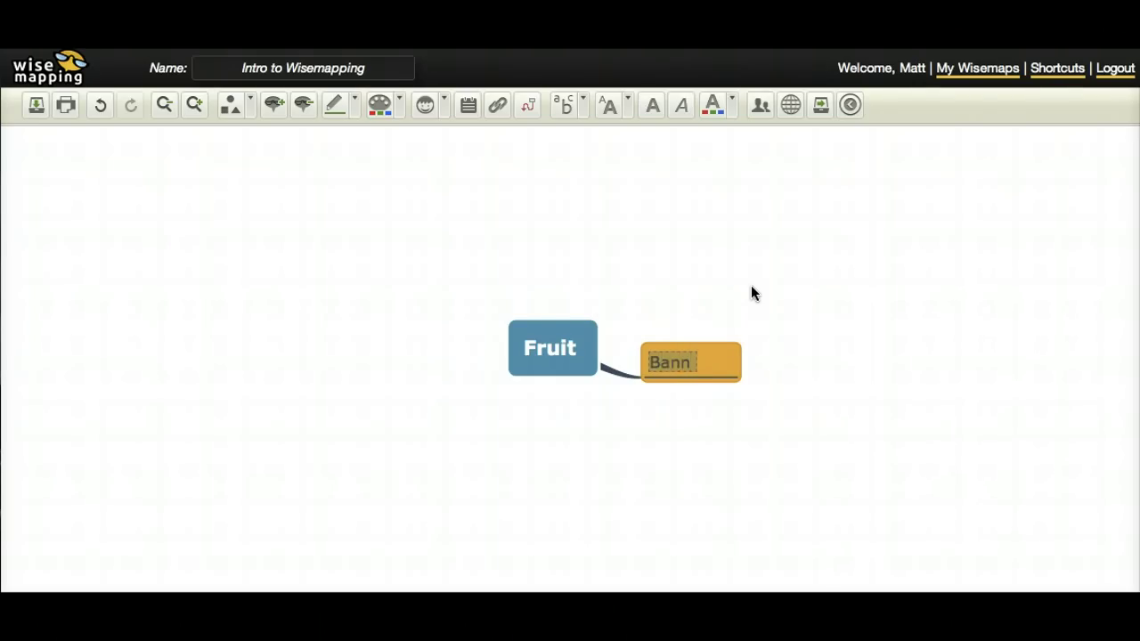
key("BackSpace")
type("ana")
key("Return")
- Add sibling branches 'Strawberry' and 'Rasberry' below Banana
key("Return")
type("Stra")
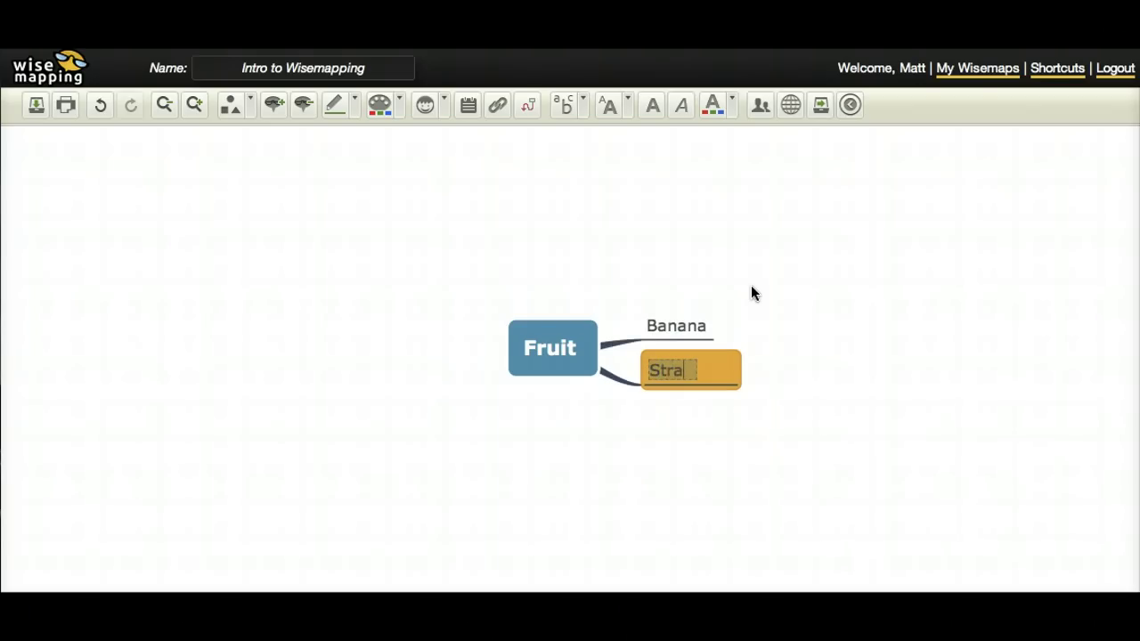
type("wberry")
key("Return")
key("Return")
type("Ras")
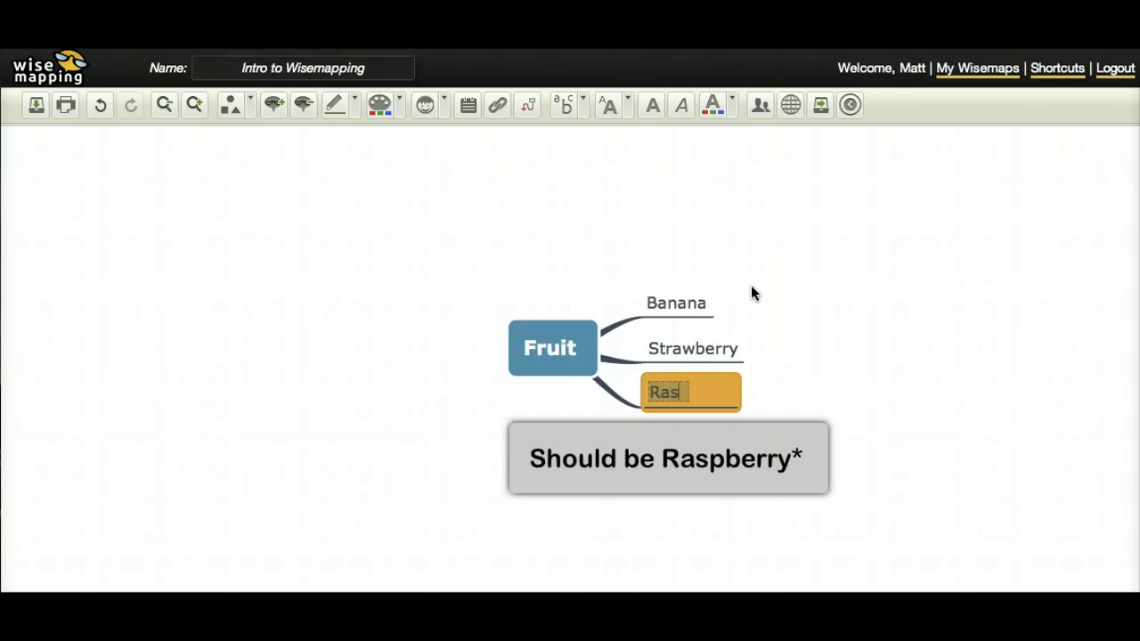
type("berry")
- Add 'Lime' and 'Orange' branches on the left side of Fruit
key("Return")
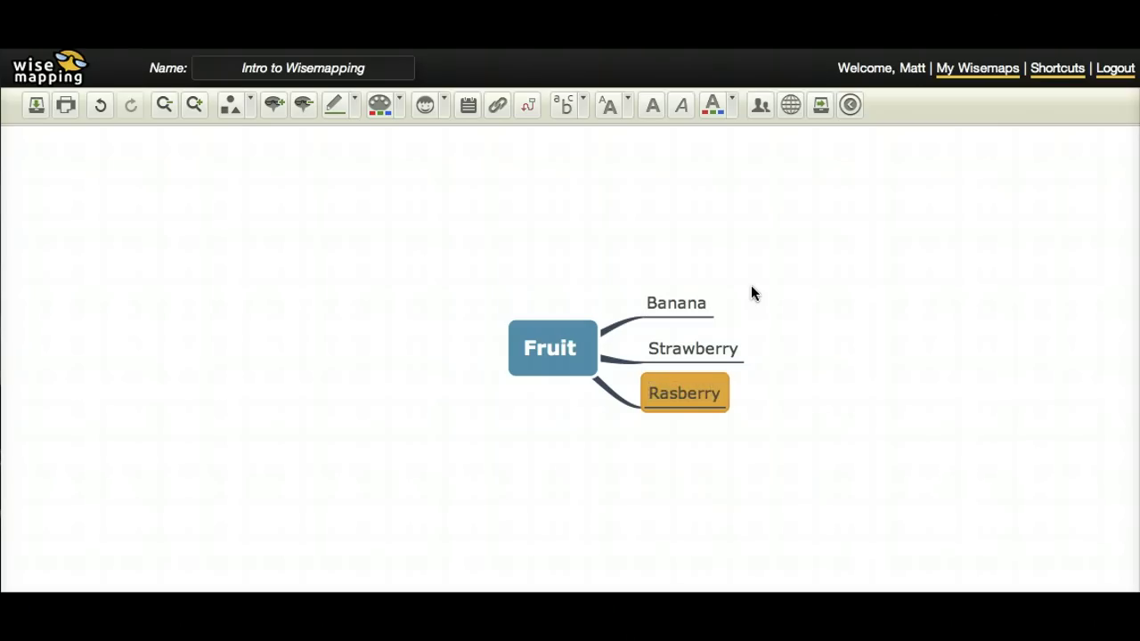
key("Left")
key("Insert")
type("Lime")
key("Return")
key("Return")
type("Orange")
key("Return")
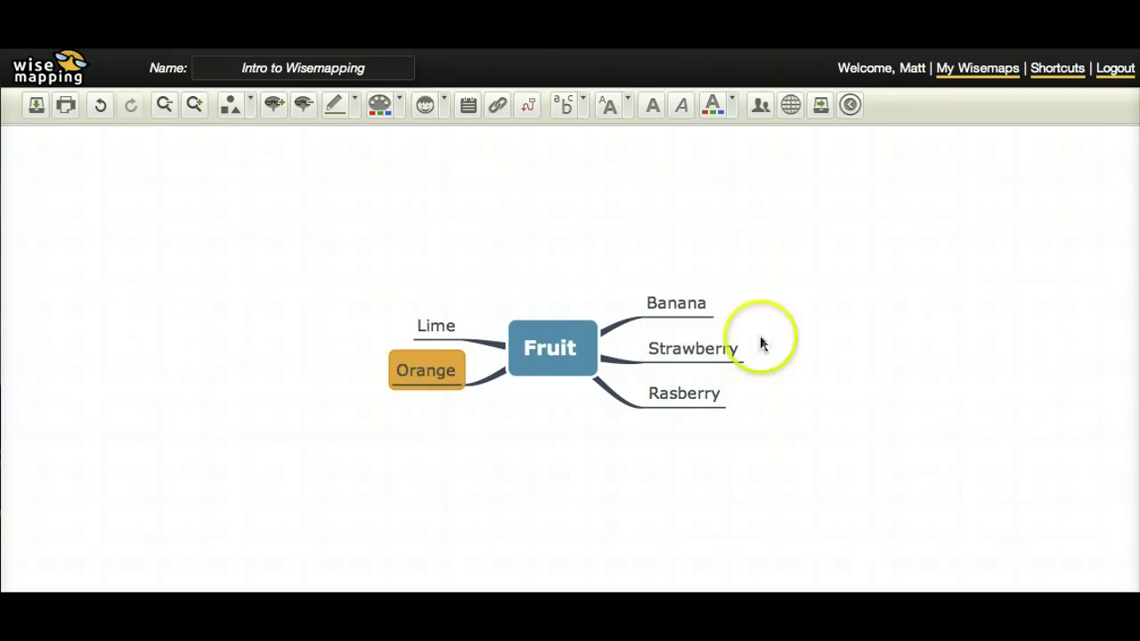
- Add six placeholder Sub Topic children under Banana
left_click(703, 307)
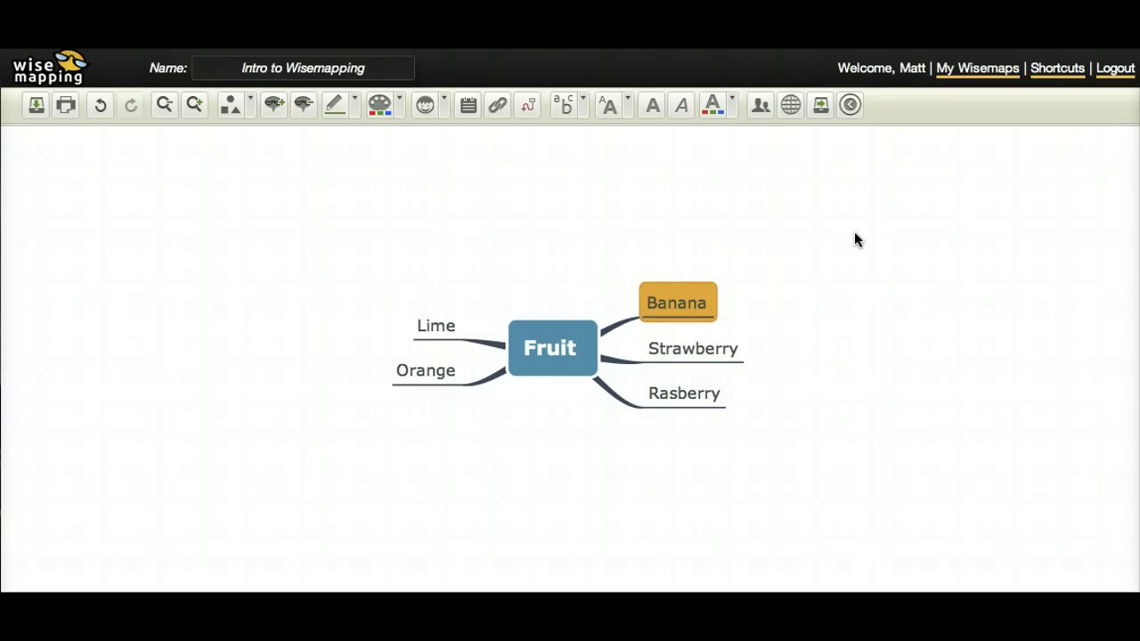
key("Tab")
key("Return")
key("Return")
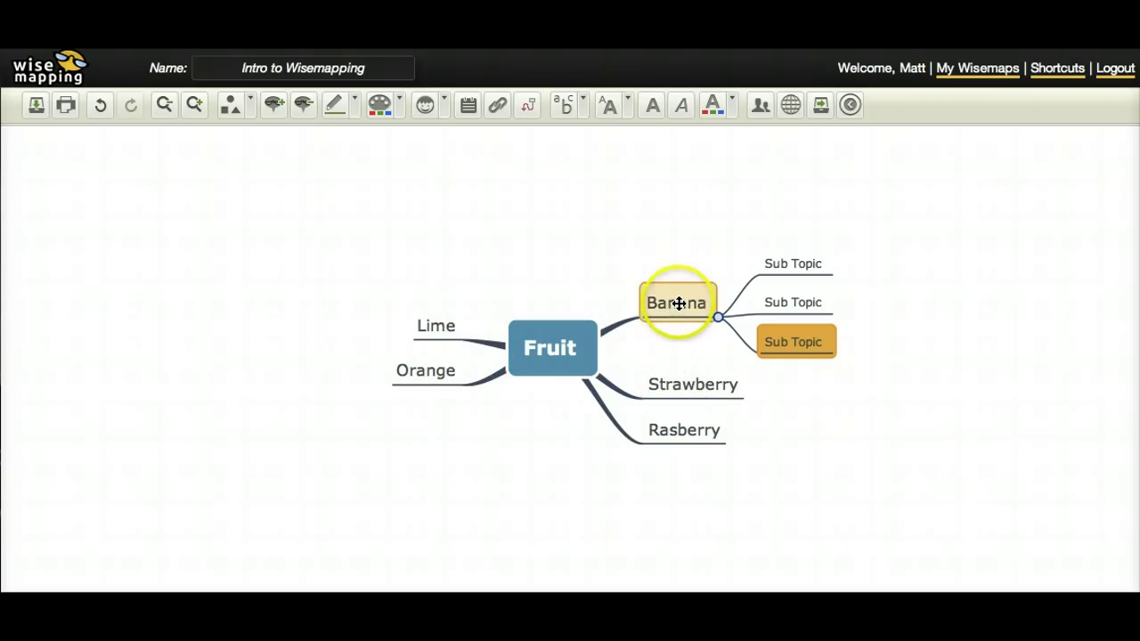
left_click(678, 303)
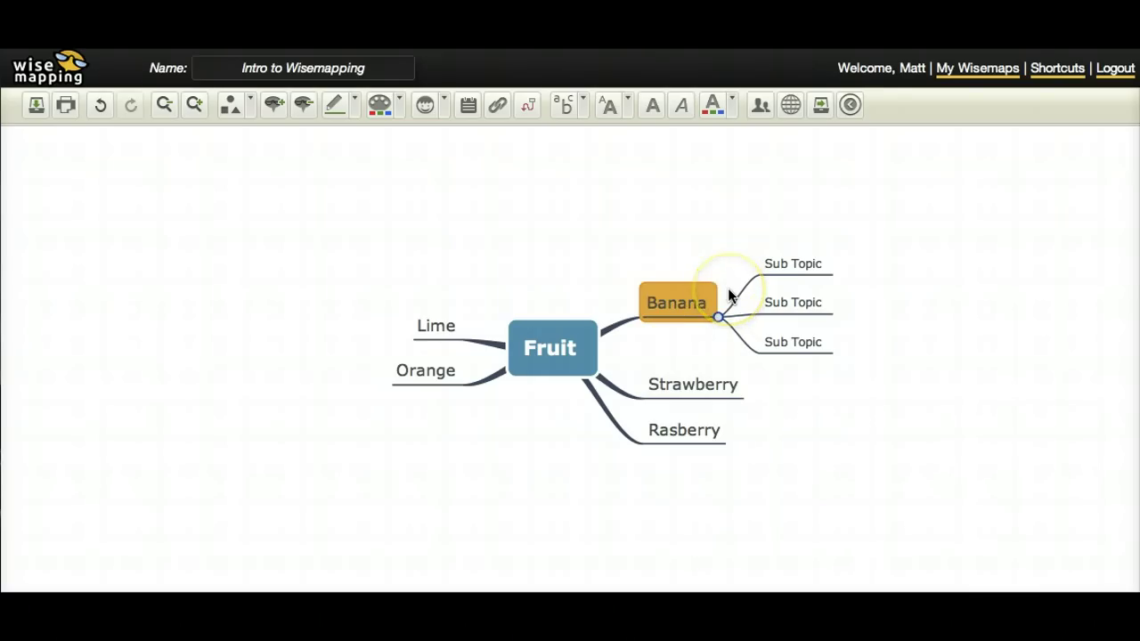
key("Insert")
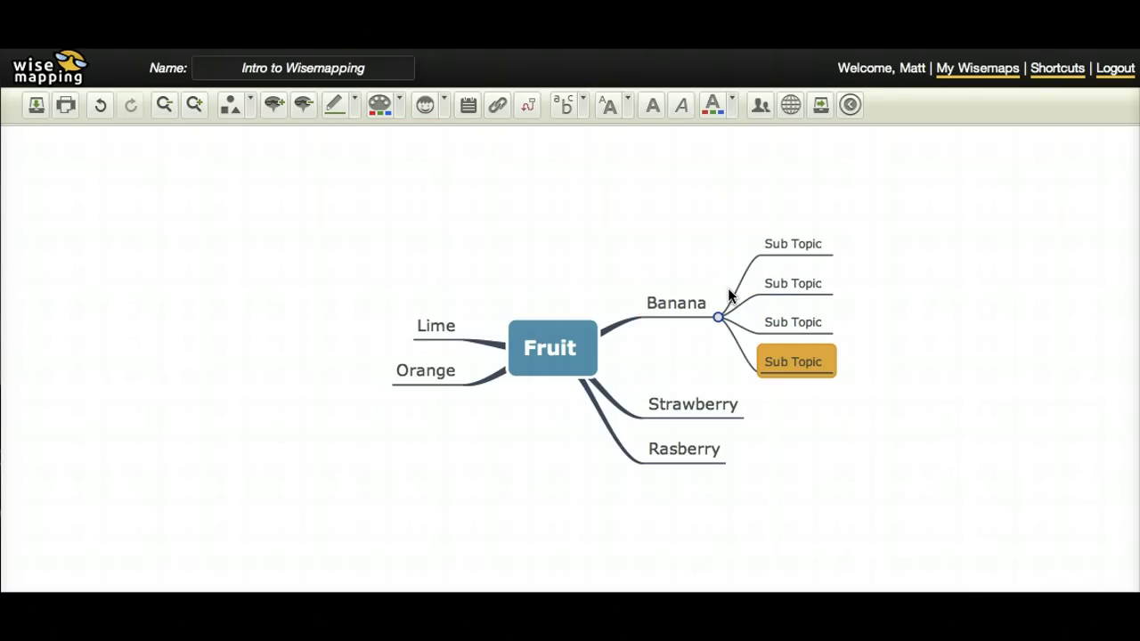
key("Left")
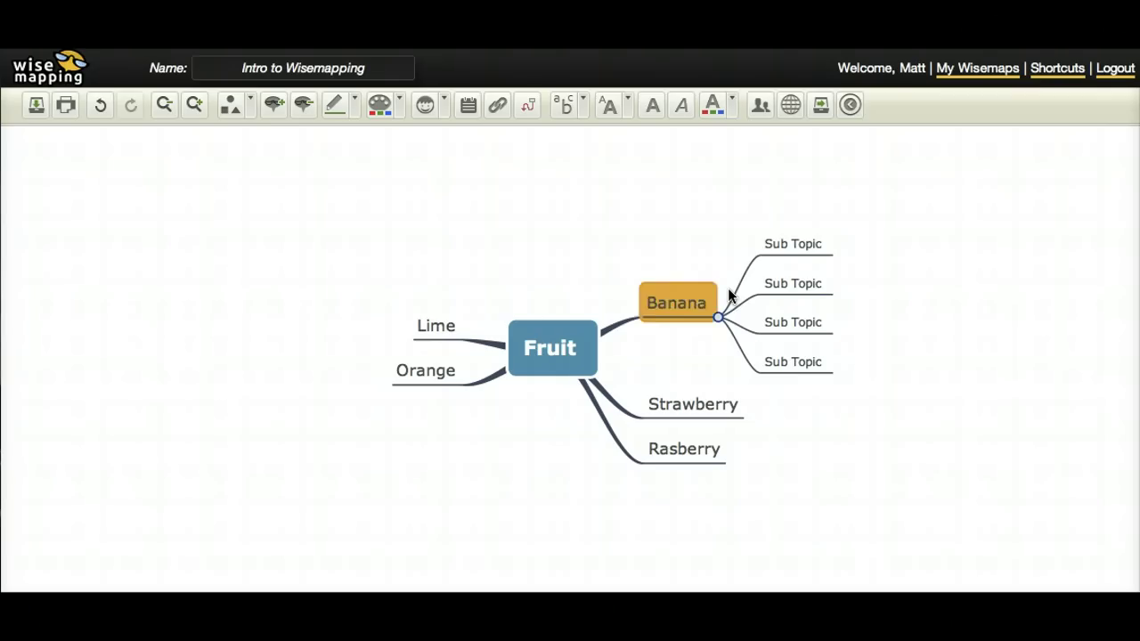
key("Right")
key("Return")
key("Return")
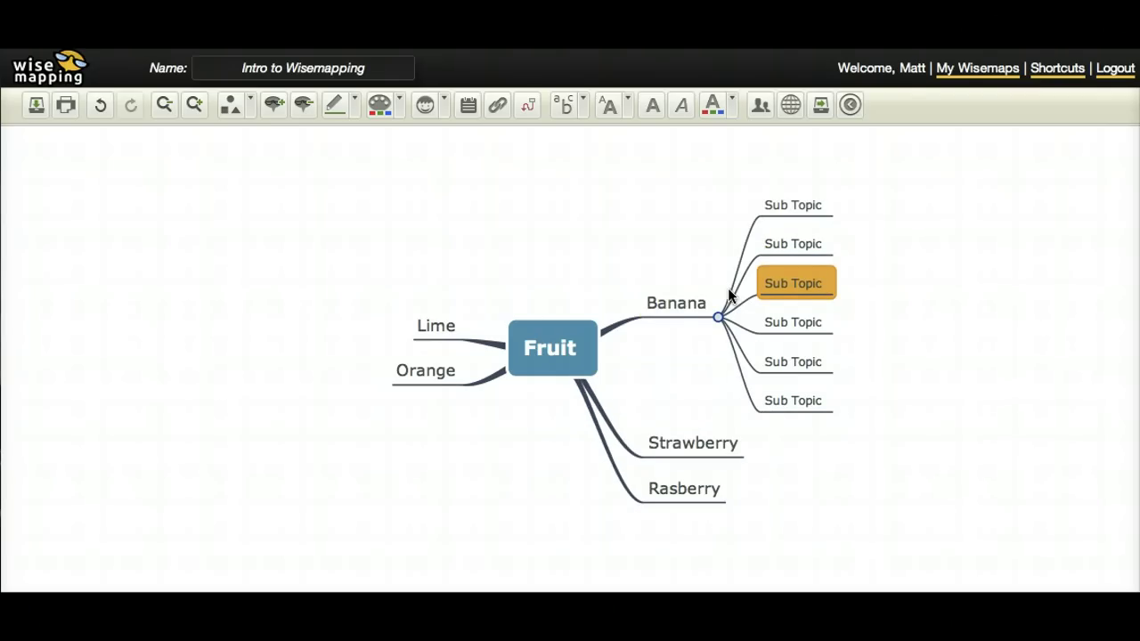
- Add four sub-topics under Orange, deleting an accidental extra Main Topic
left_click(450, 368)
key("Return")
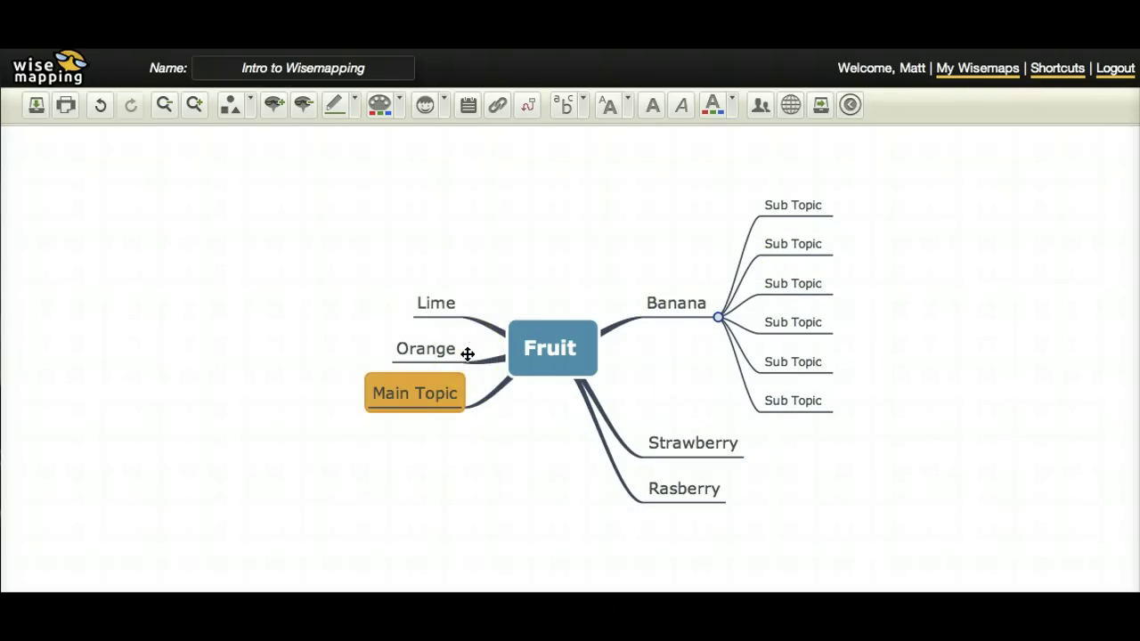
key("Delete")
key("Left")
key("Down")
key("Insert")
key("Return")
key("Return")
key("Return")
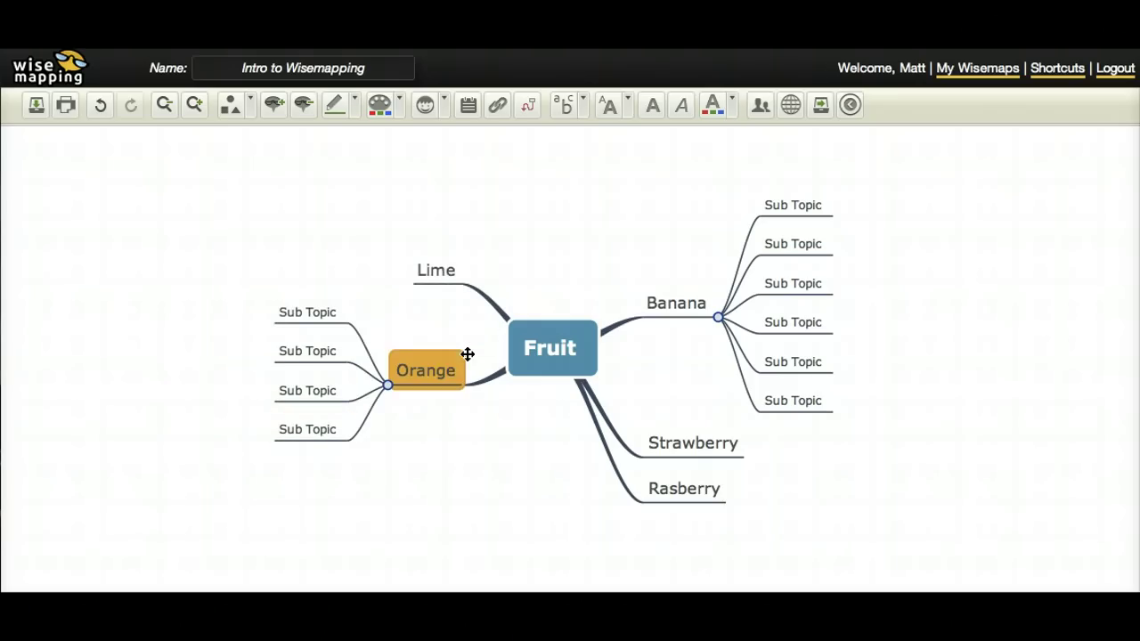
- Add three sub-topics under Lime
key("Up")
key("Insert")
key("Return")
key("Return")
key("Right")
- Add three sub-topics under Rasberry
key("Down")
key("Right")
key("Right")
key("Down")
key("Down")
key("Insert")
key("Return")
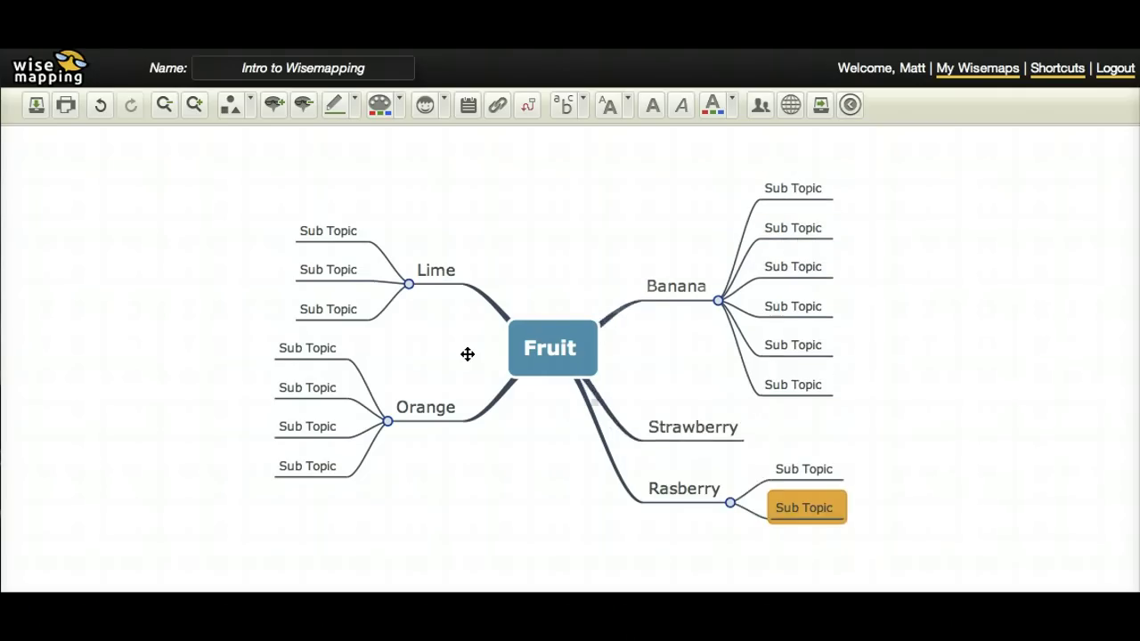
key("Return")
key("Left")
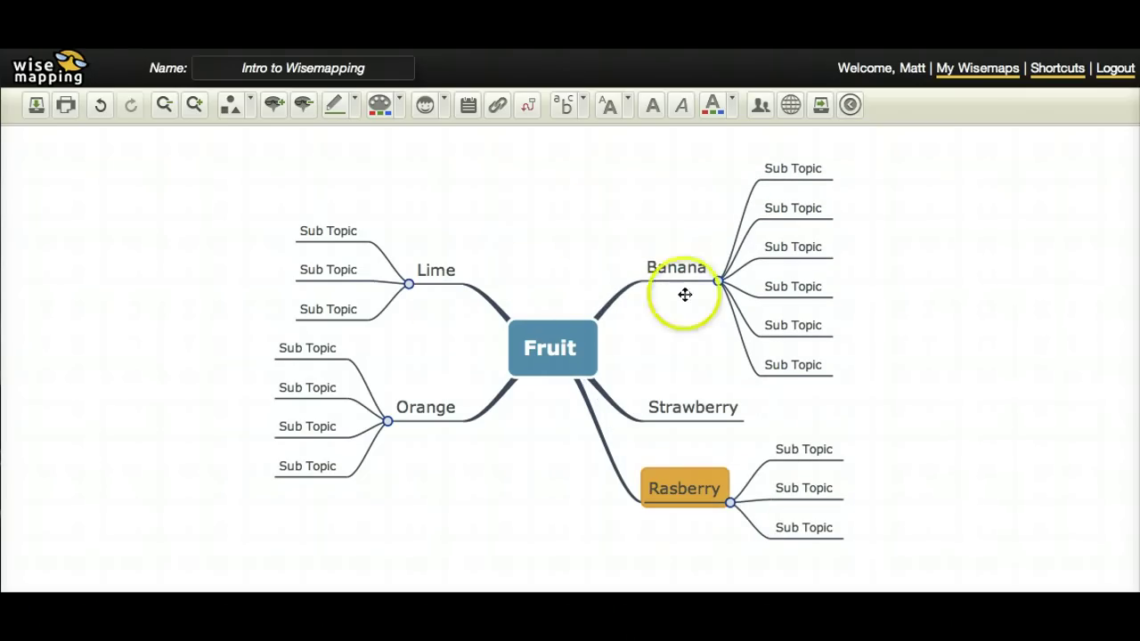
- Move Banana to Fruit's left side and Orange to its right, then recentre the map
left_click_drag(681, 277, 419, 339)
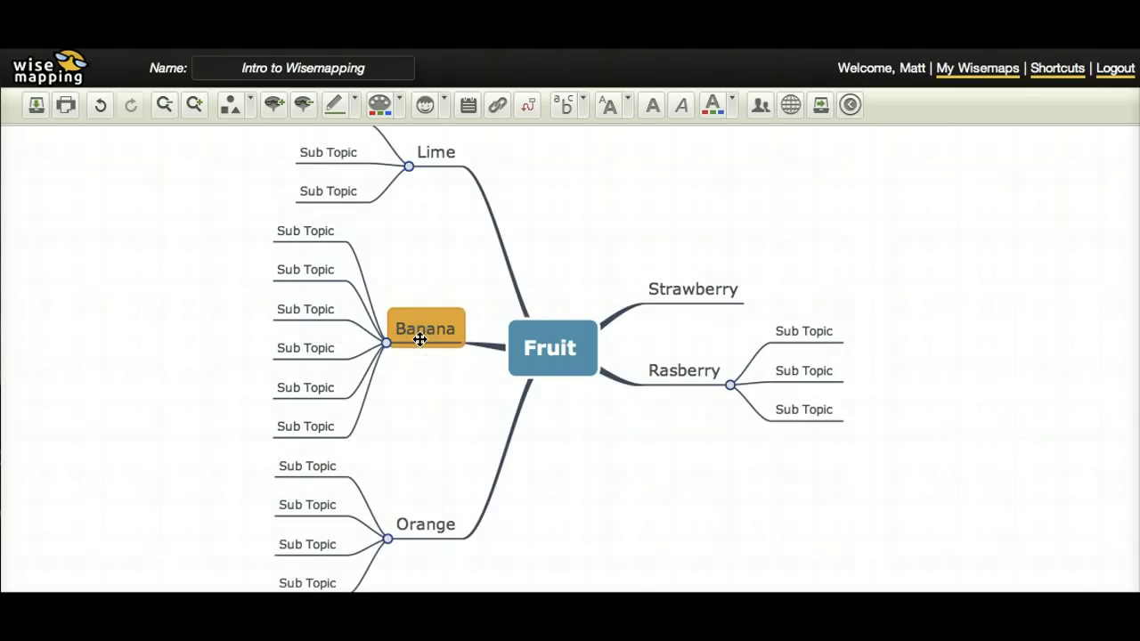
left_click_drag(427, 523, 682, 257)
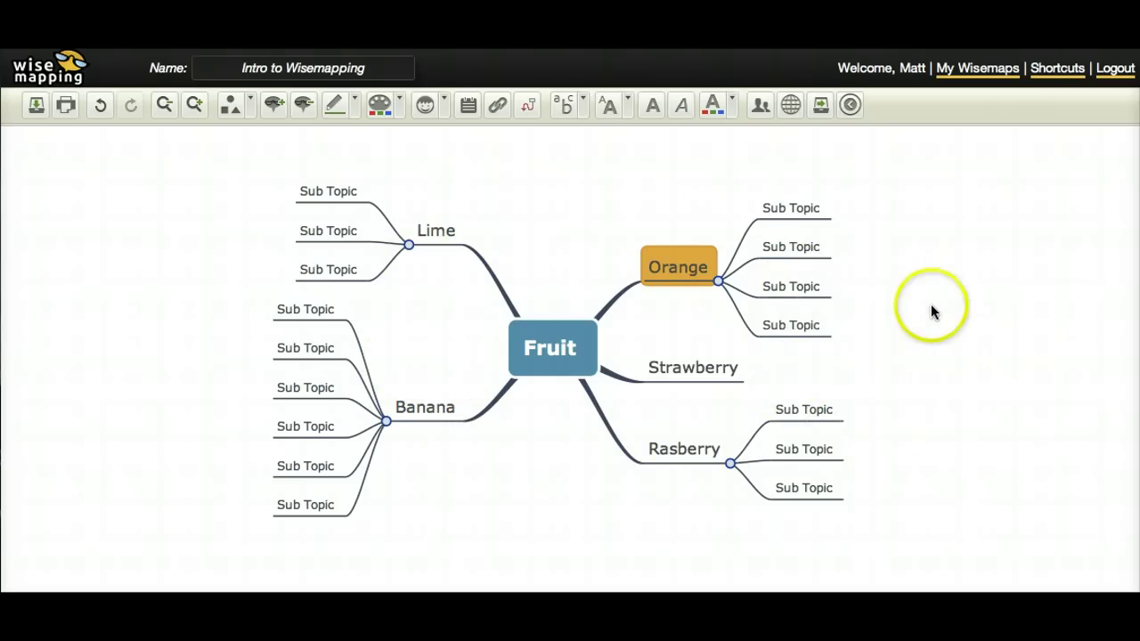
left_click_drag(928, 220, 884, 201)
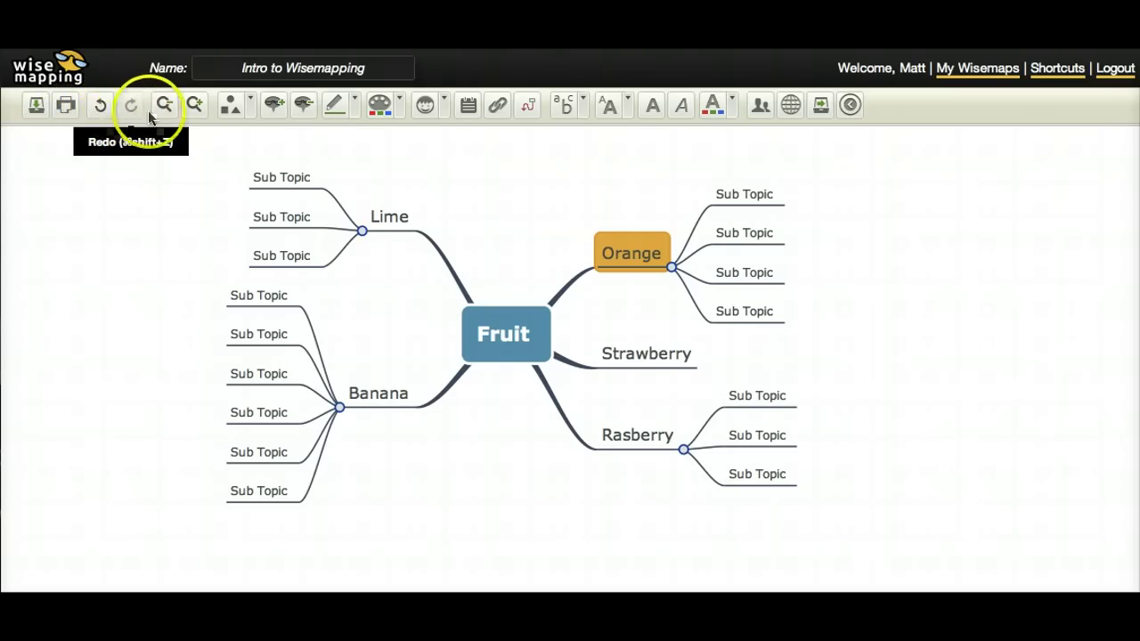
left_click(254, 298)
left_click_drag(255, 298, 290, 467)
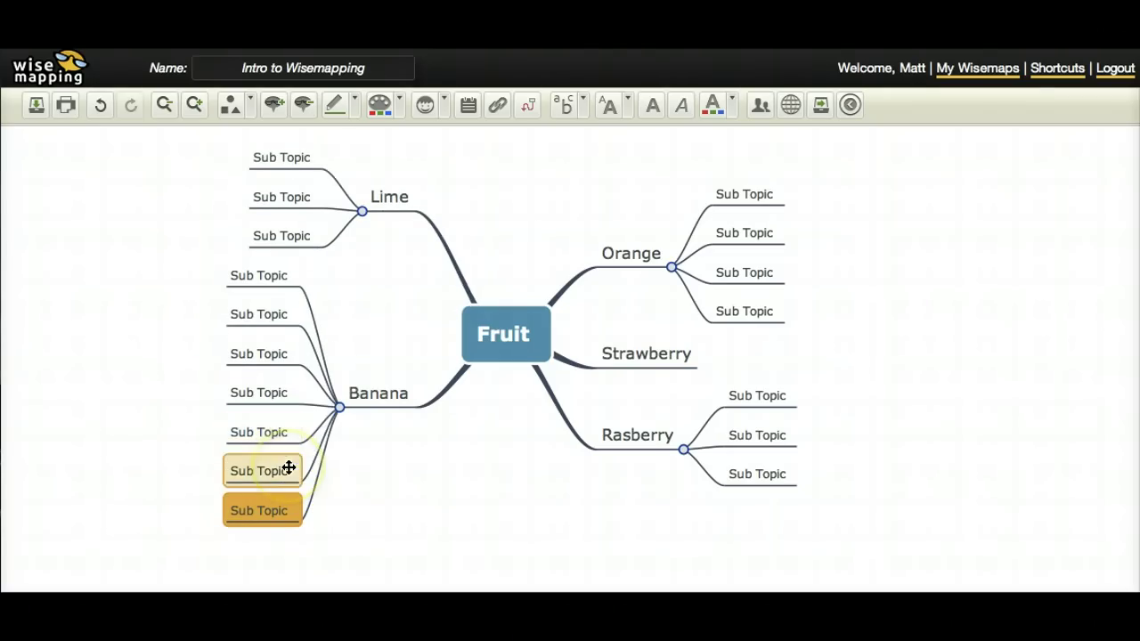
left_click(101, 107)
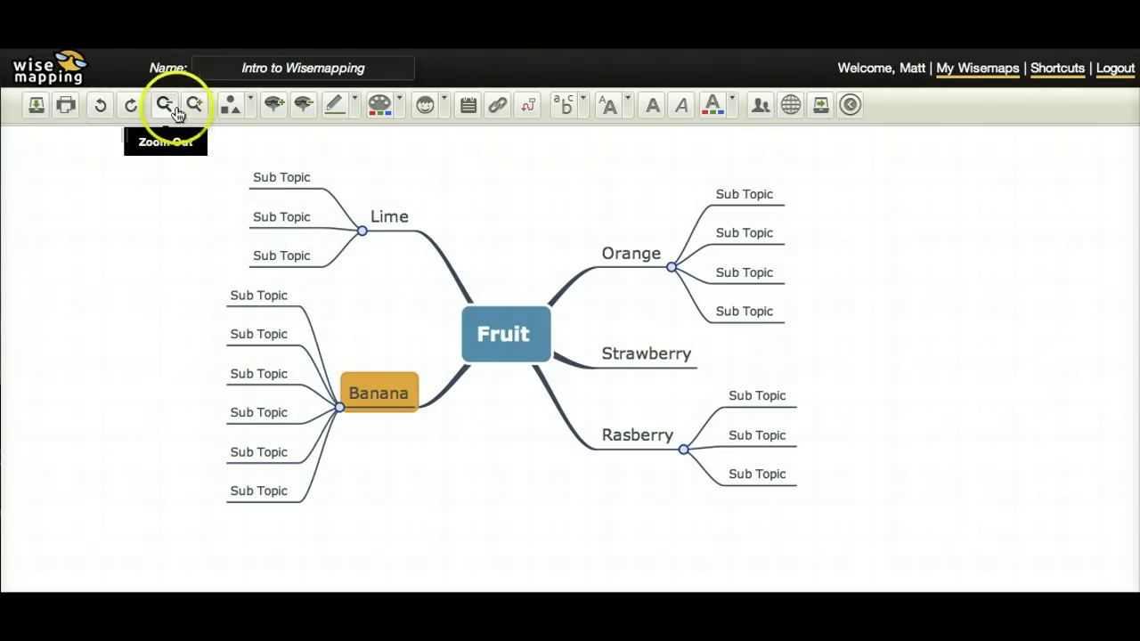
left_click(191, 107)
left_click(194, 107)
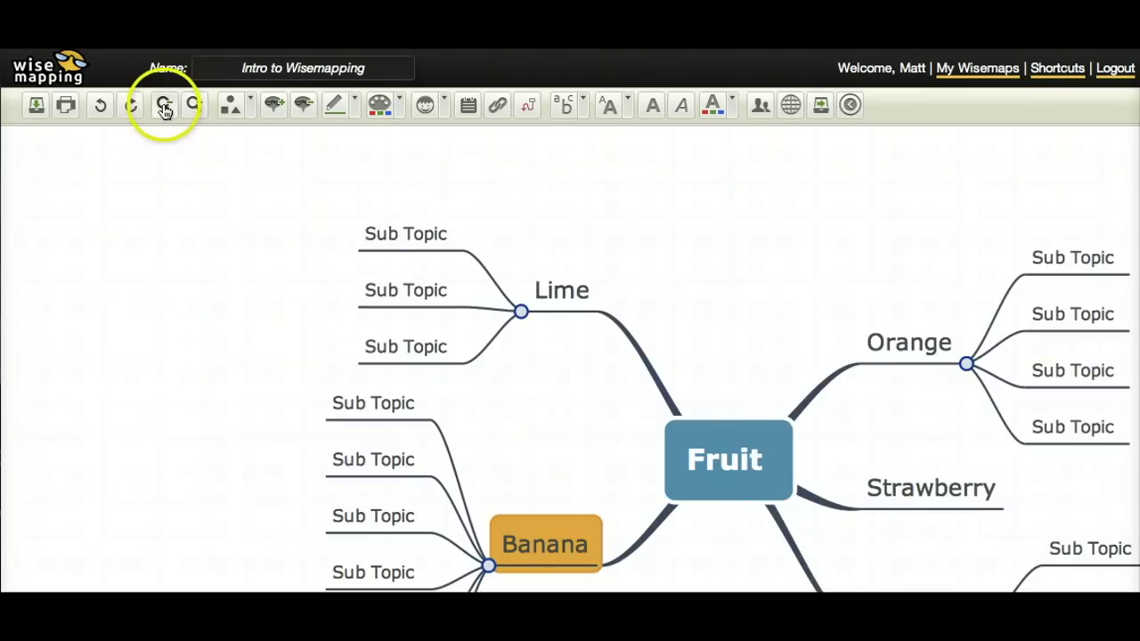
left_click(164, 107)
left_click(164, 107)
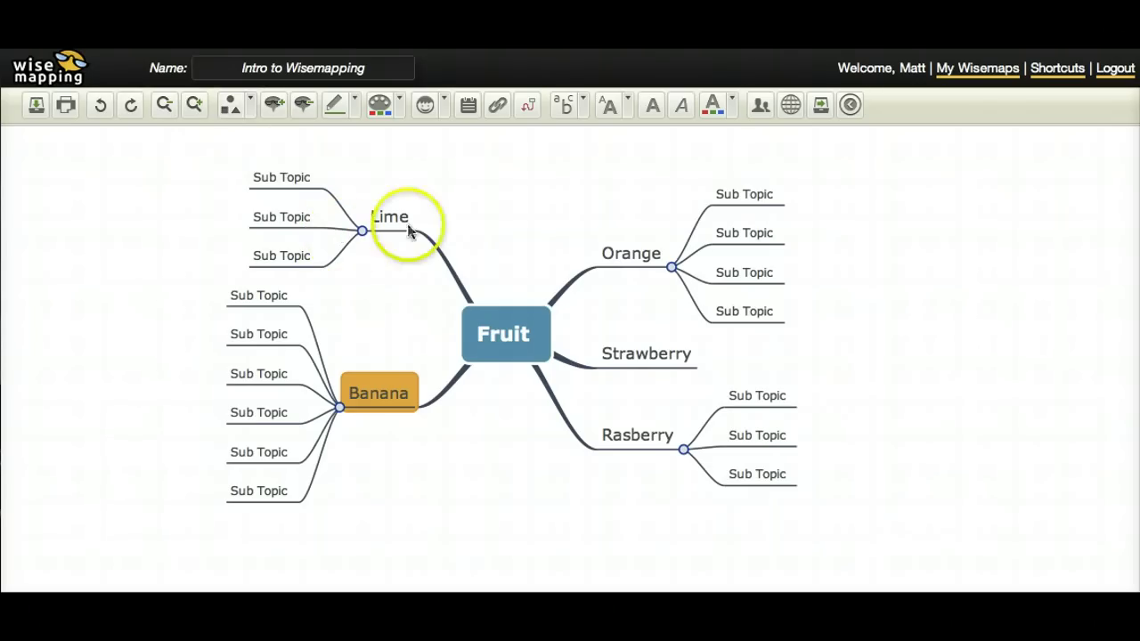
left_click(643, 253)
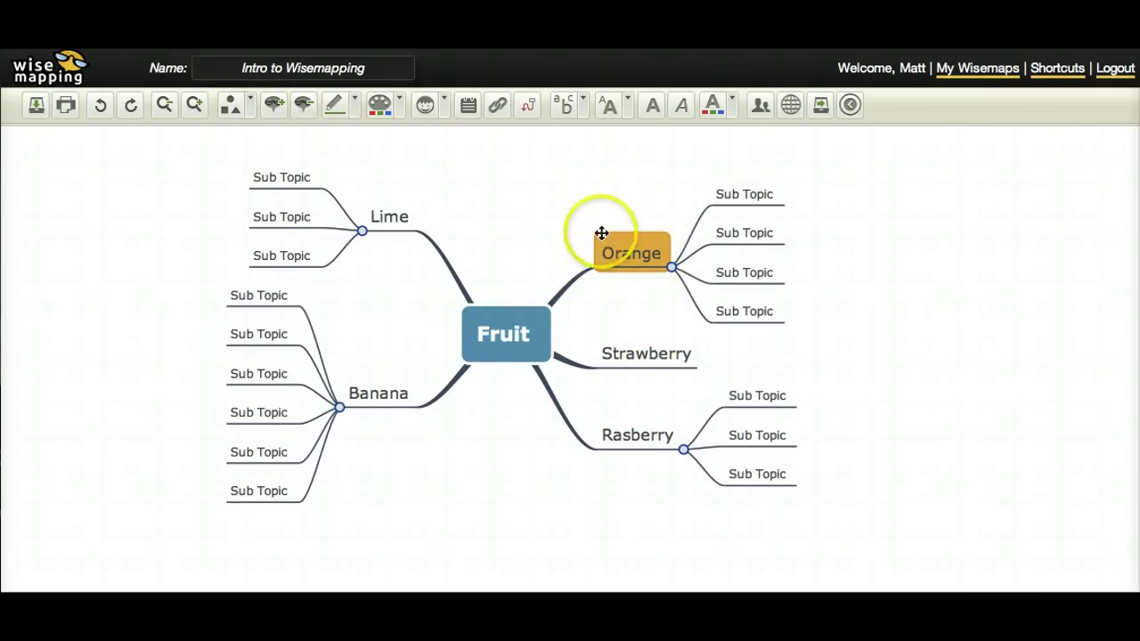
- Give the Orange topic an ellipse shape, a pale border colour and an orange fill
left_click(251, 103)
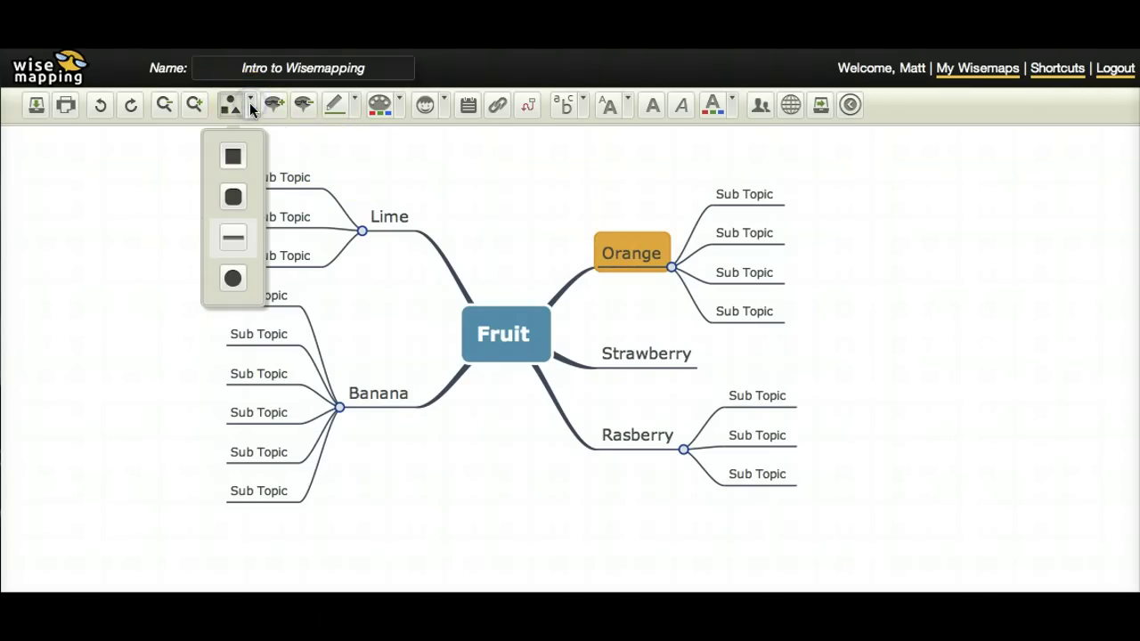
left_click(239, 287)
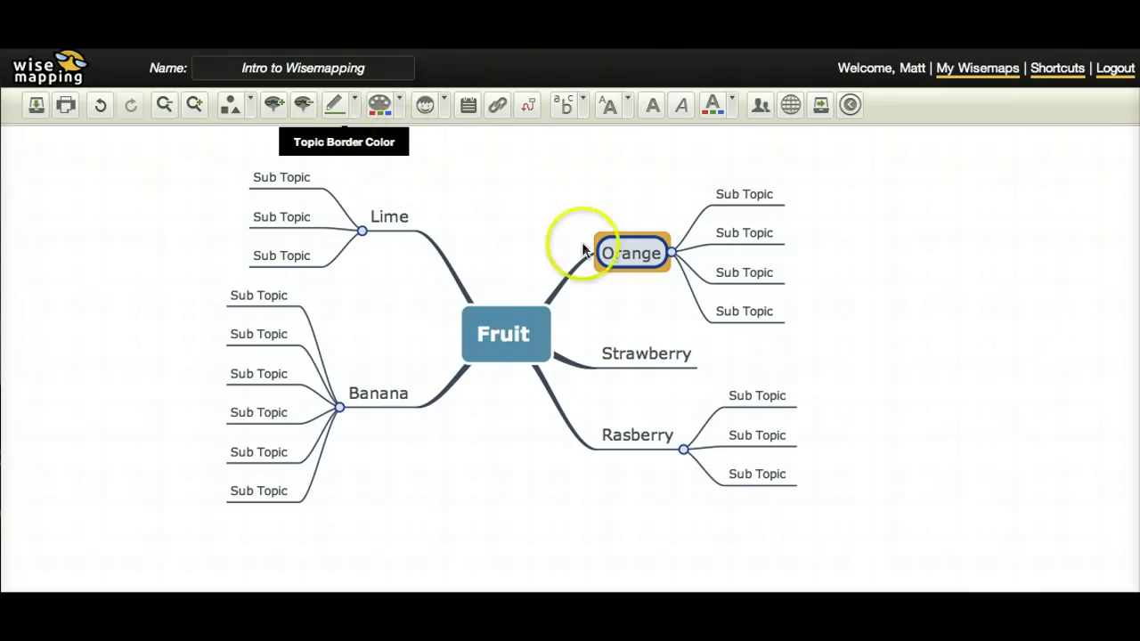
left_click(353, 105)
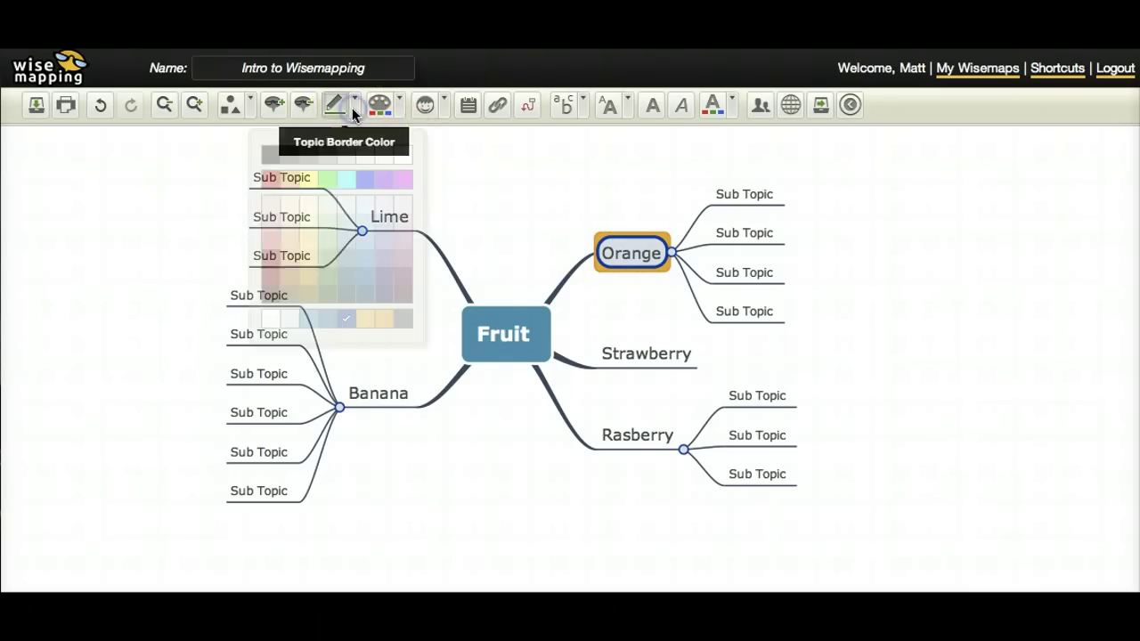
left_click(269, 321)
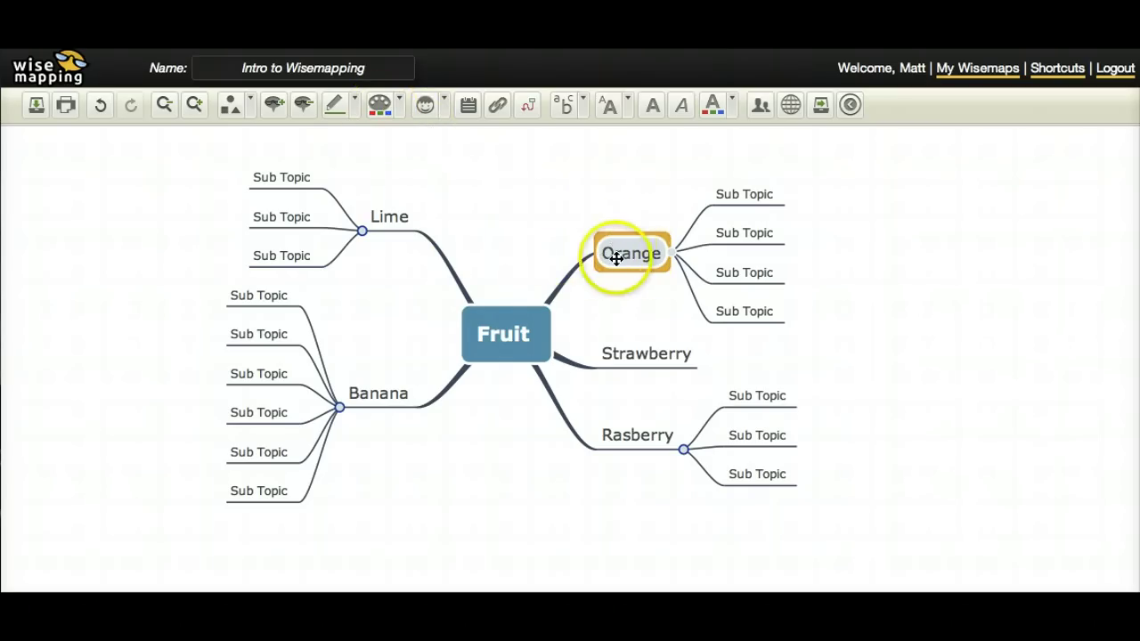
left_click(398, 107)
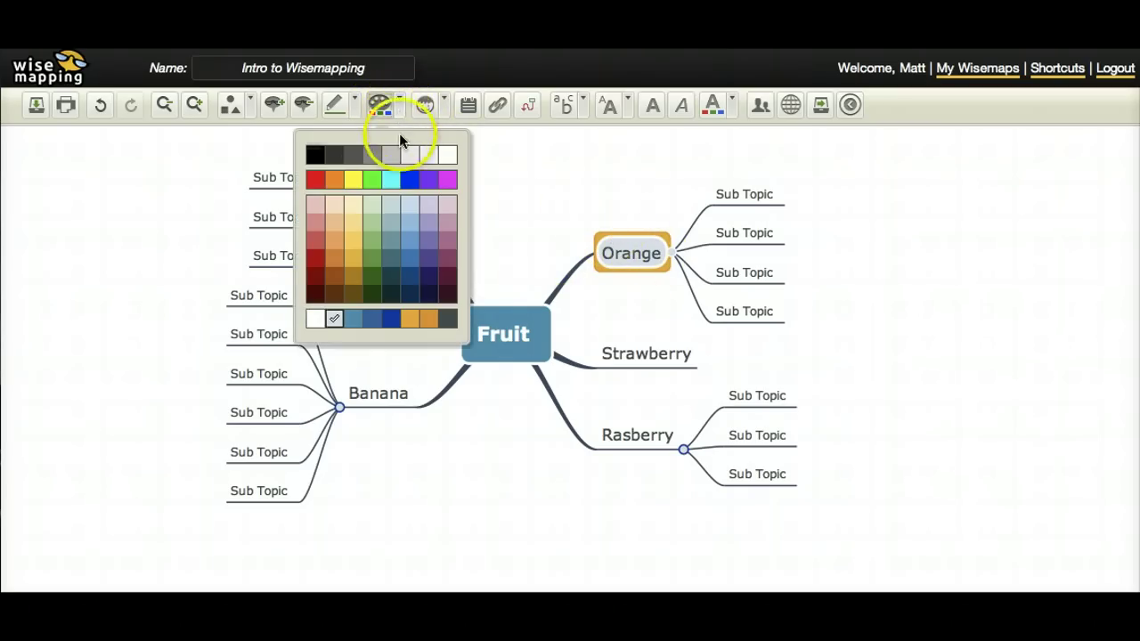
left_click(336, 180)
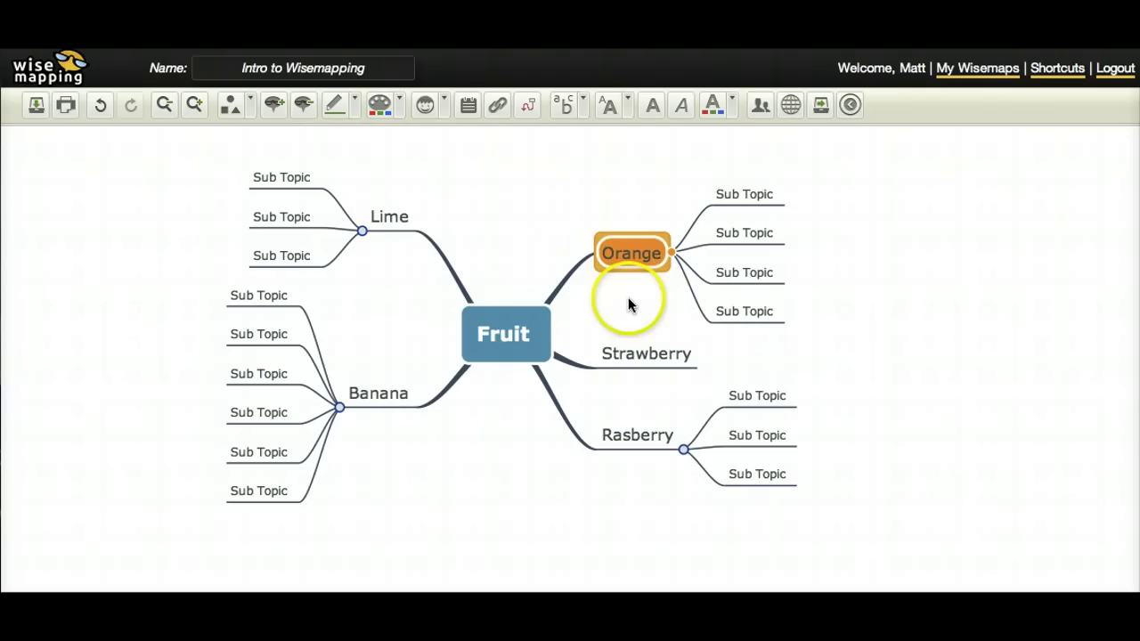
- Add red circle, RSS feed and bar chart icons to the Orange topic
left_click(443, 105)
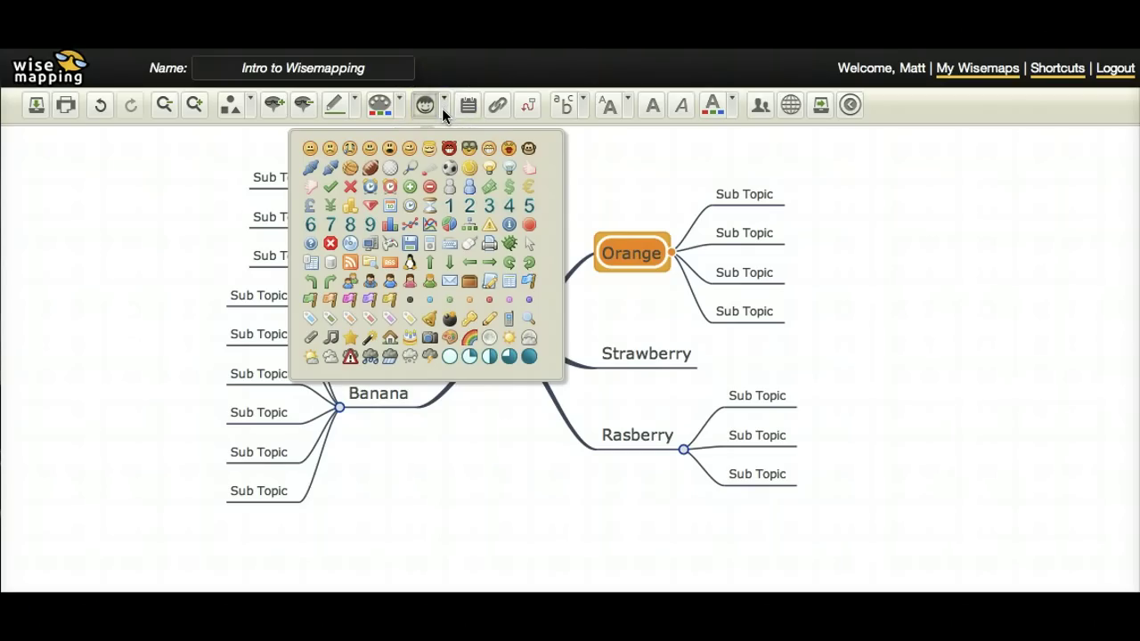
left_click(530, 230)
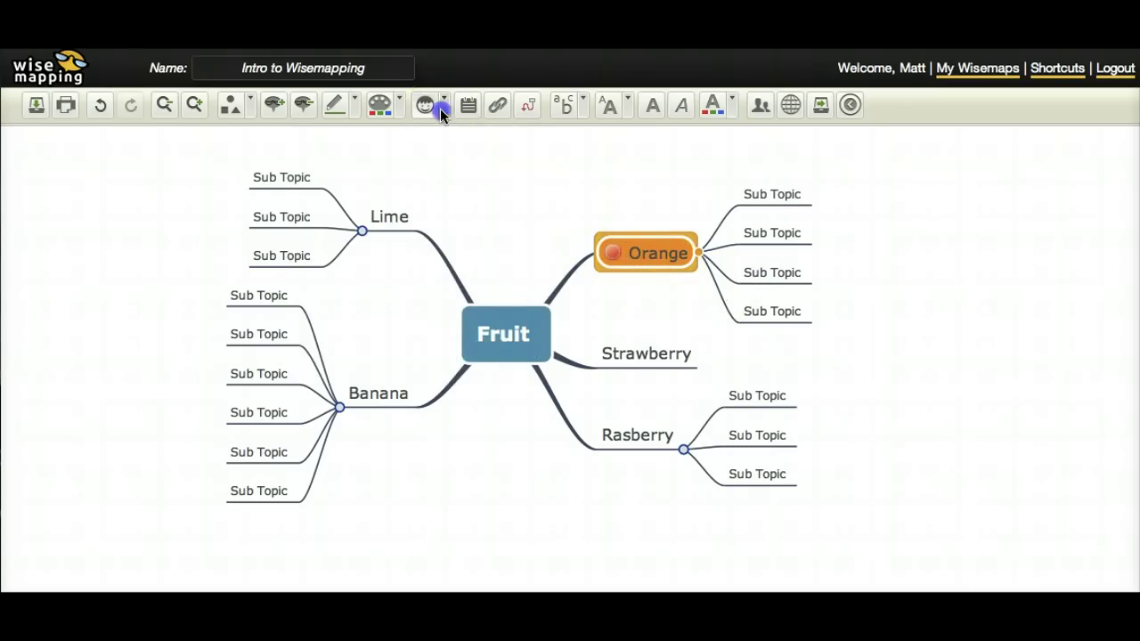
left_click(440, 107)
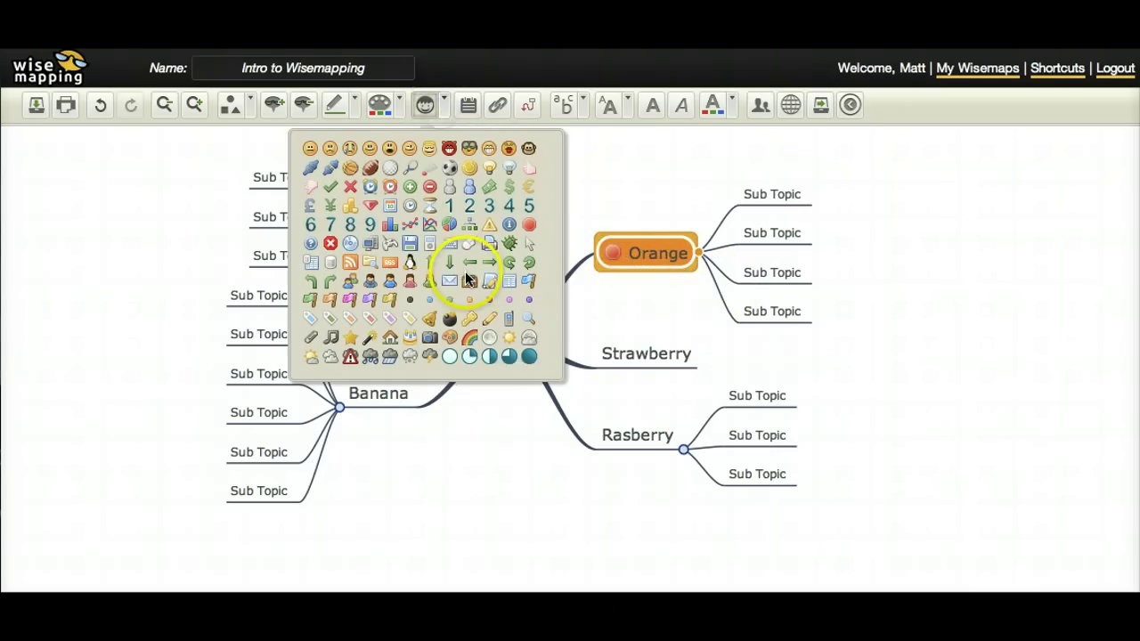
left_click(352, 268)
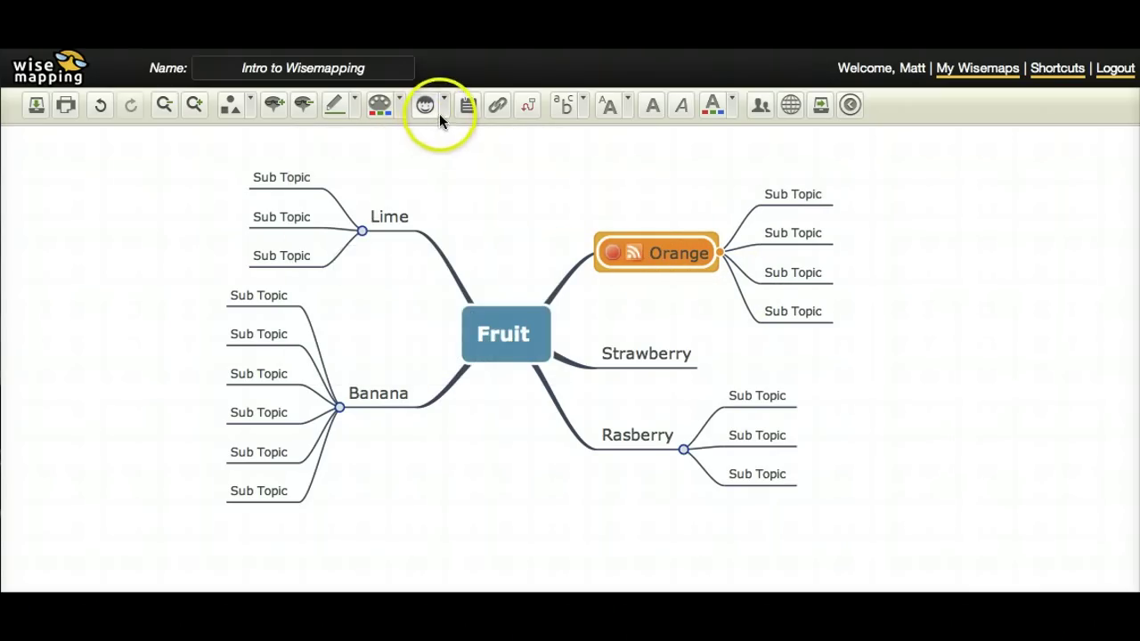
left_click(433, 107)
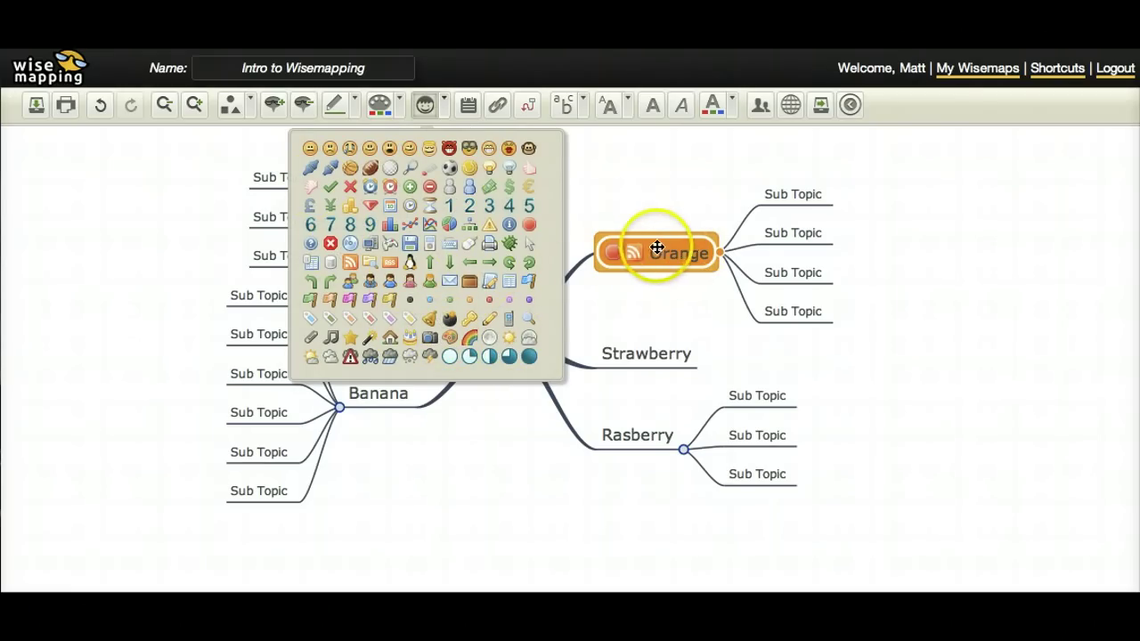
mouse_move(667, 252)
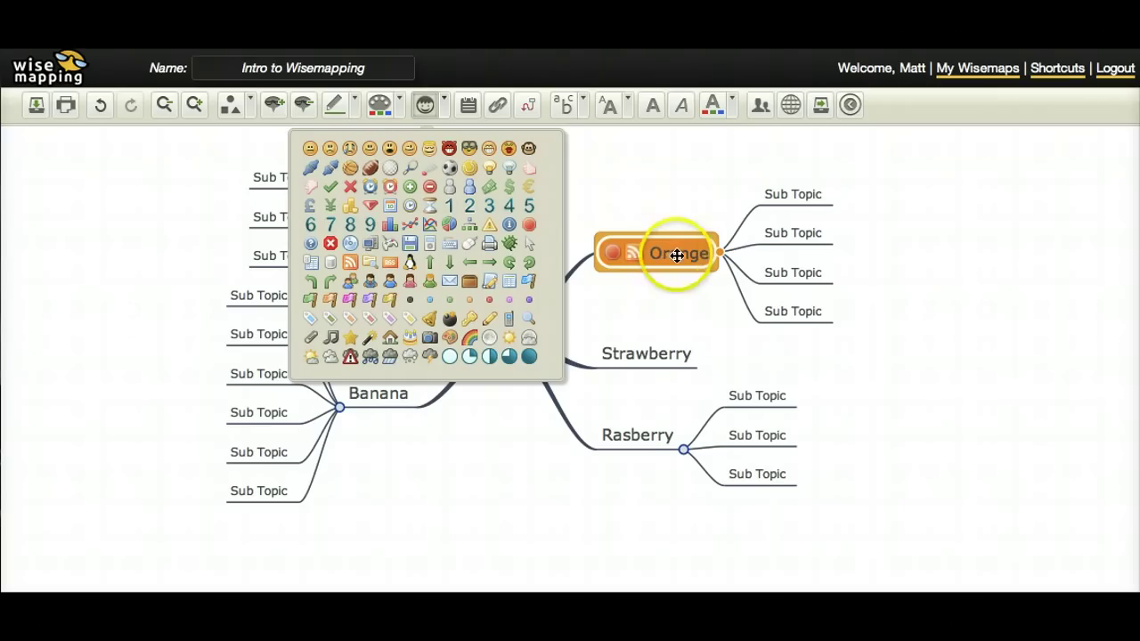
left_click(390, 225)
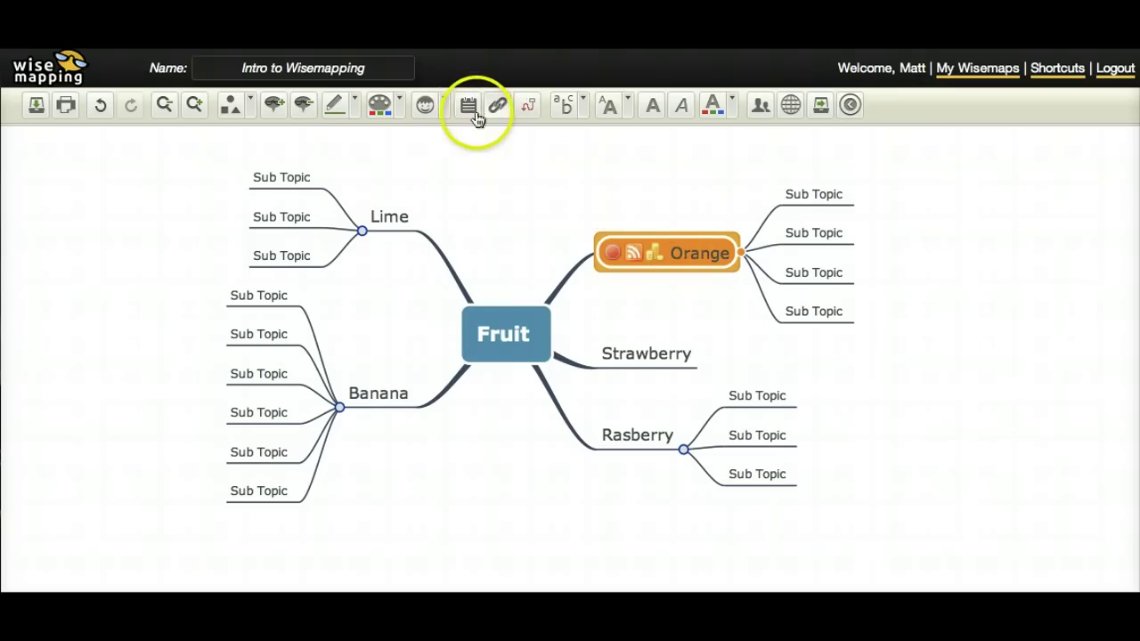
- Attach a note reading 'add note' to the Orange topic
left_click(469, 107)
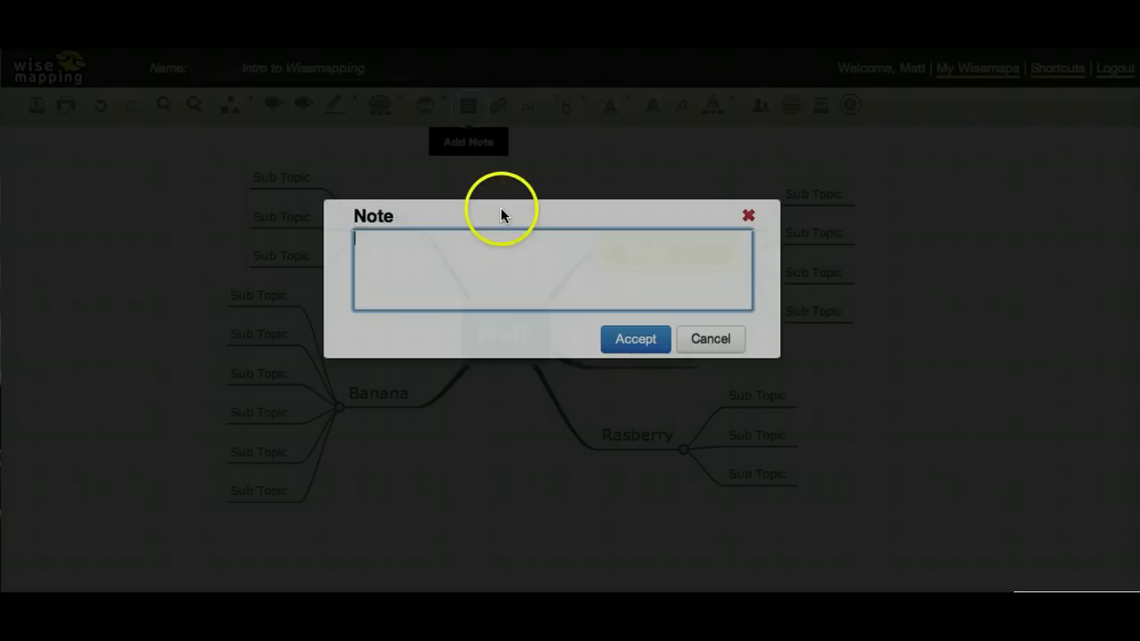
type("add note")
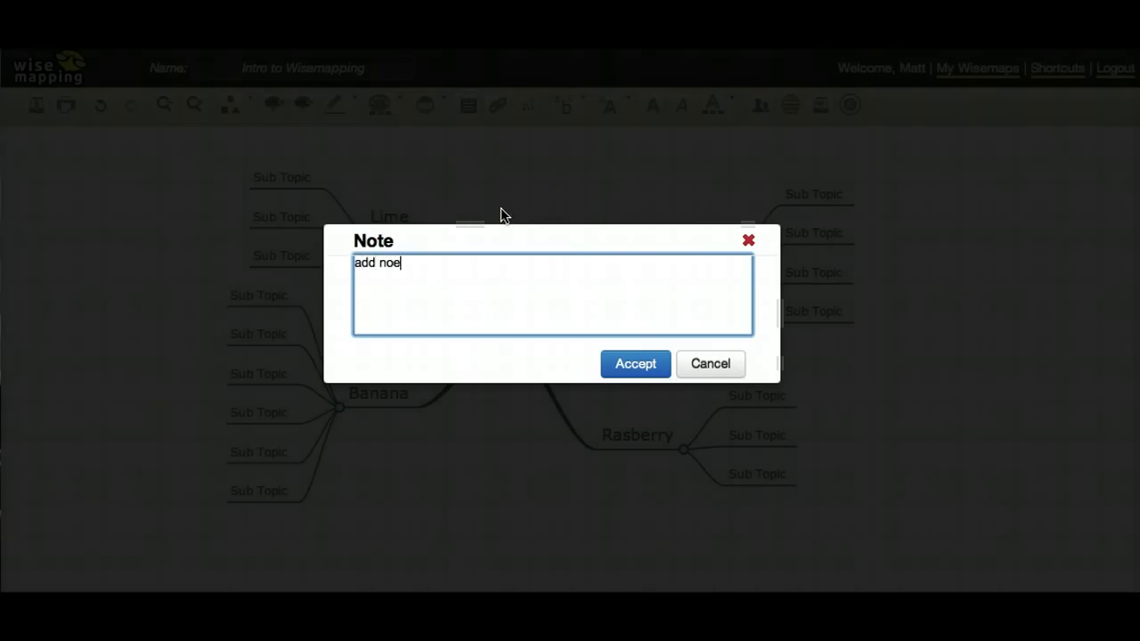
left_click(636, 363)
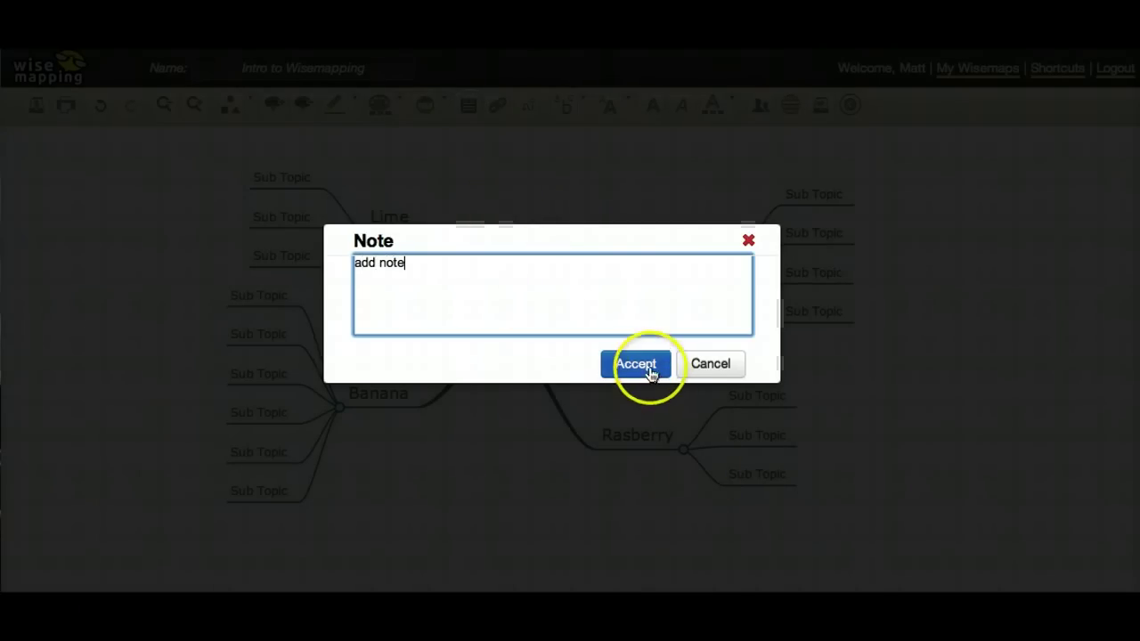
- Open Orange's link settings and cancel without adding a link
mouse_move(677, 265)
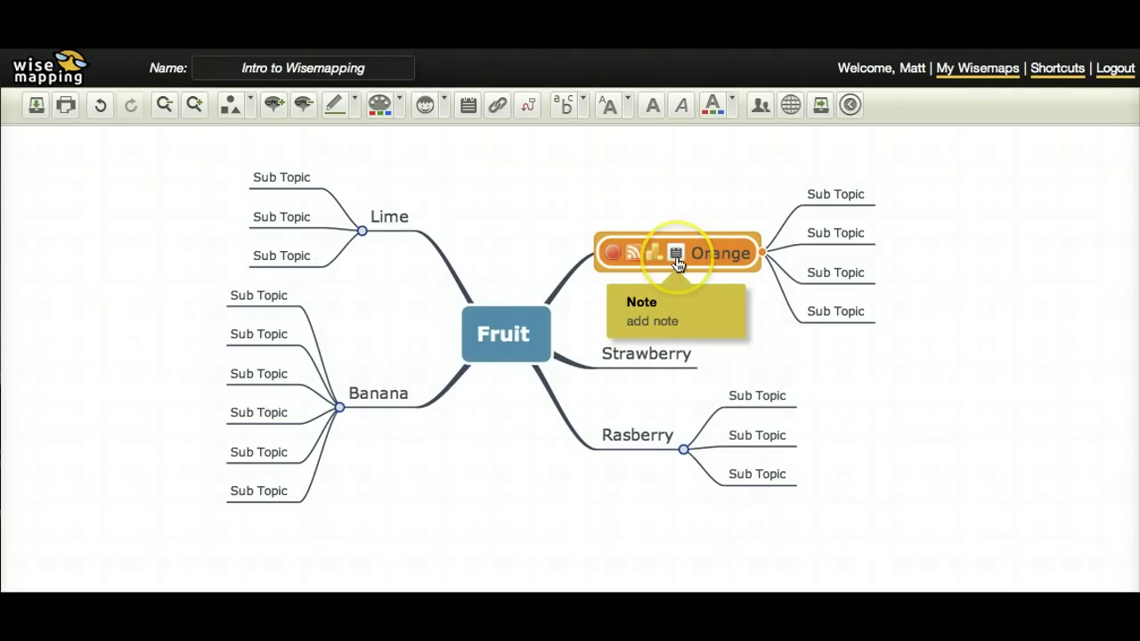
left_click(496, 115)
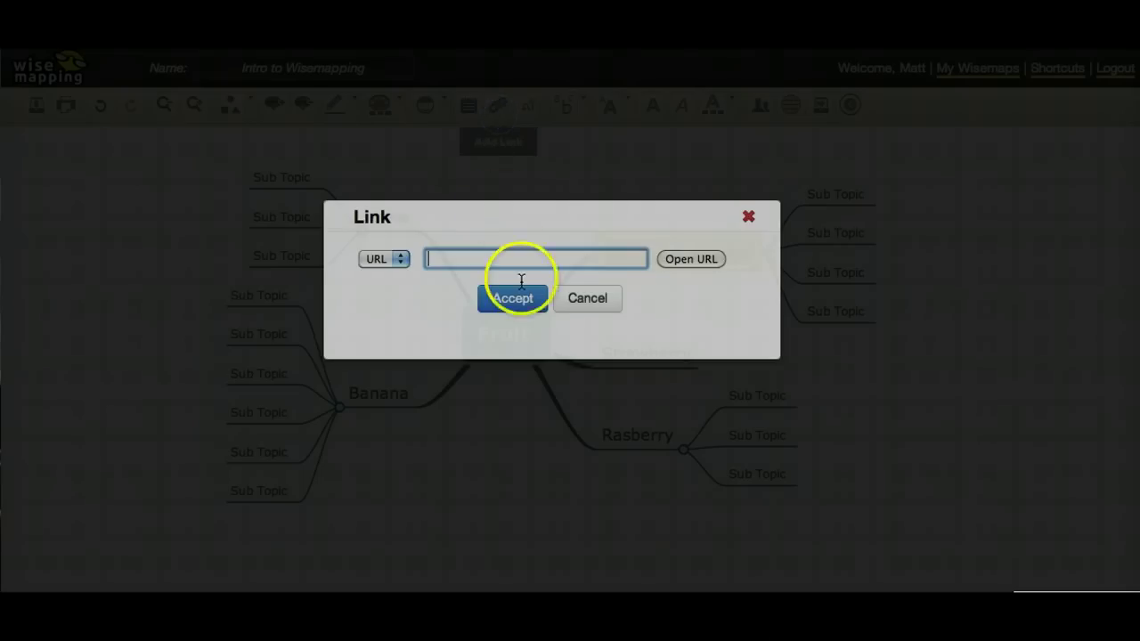
left_click(602, 326)
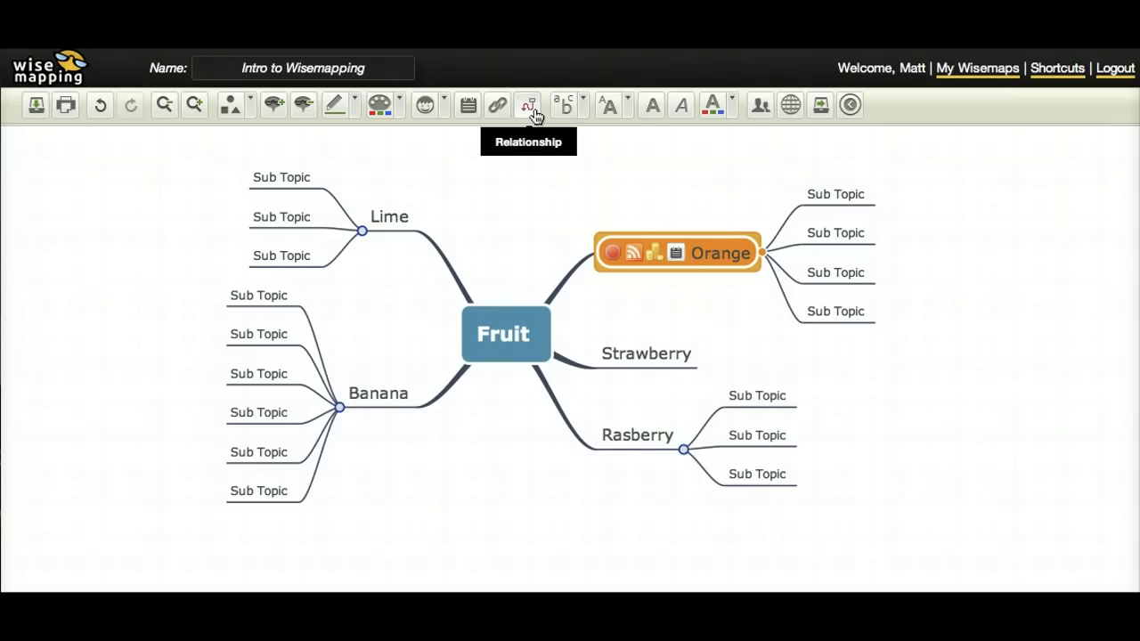
- Draw a relationship arrow from Orange to Lime and bend it into an upward arc
left_click(614, 229)
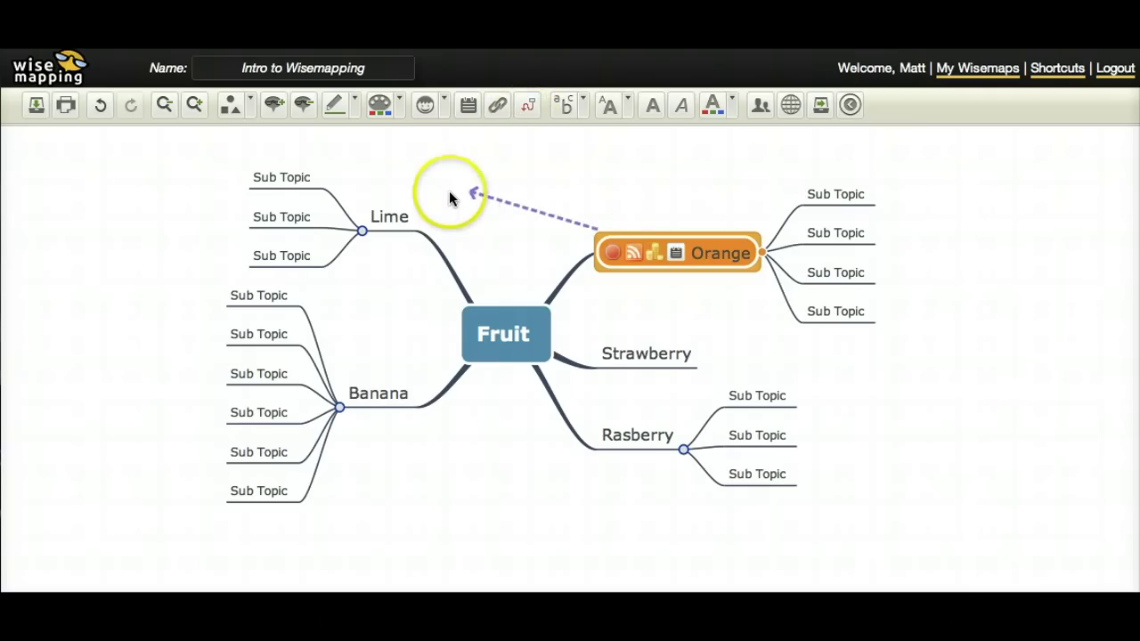
left_click(396, 221)
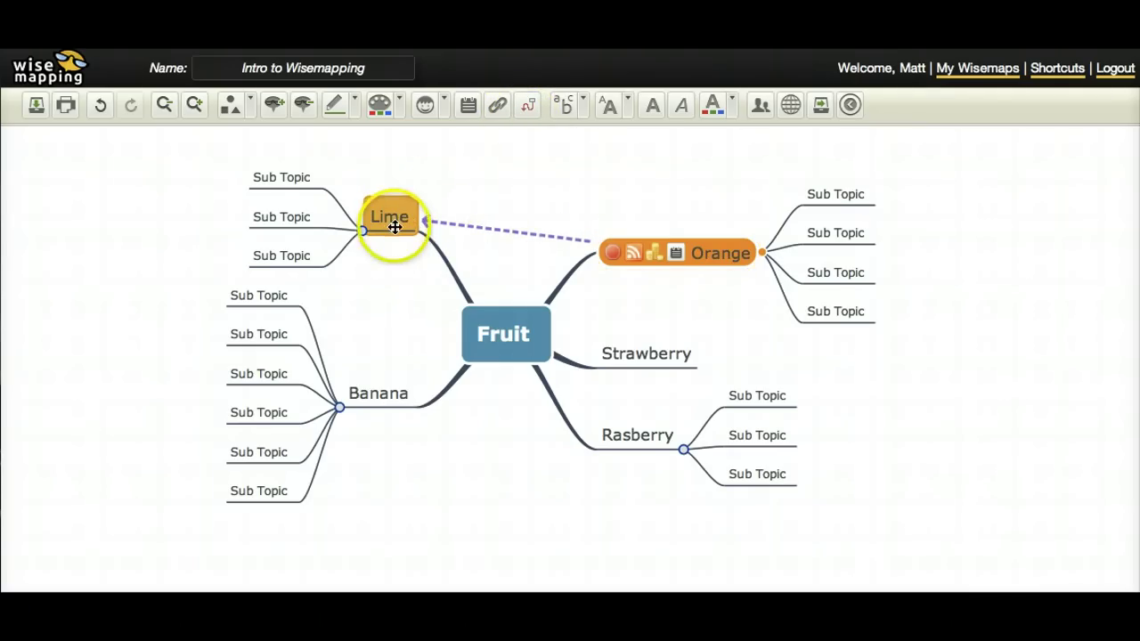
left_click(513, 231)
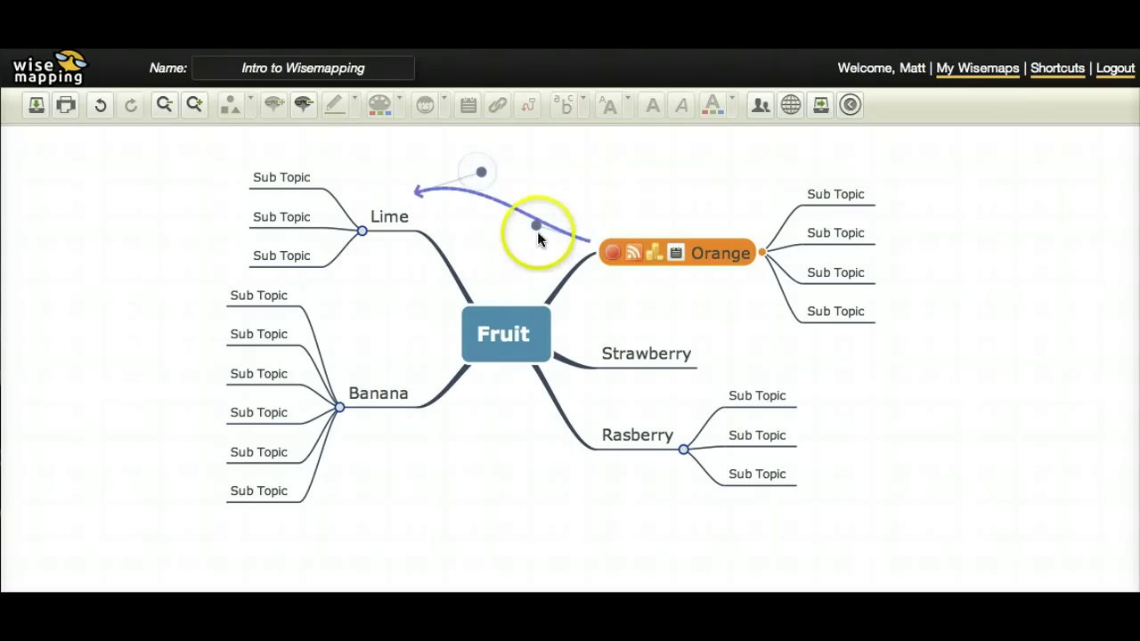
left_click_drag(536, 230, 570, 163)
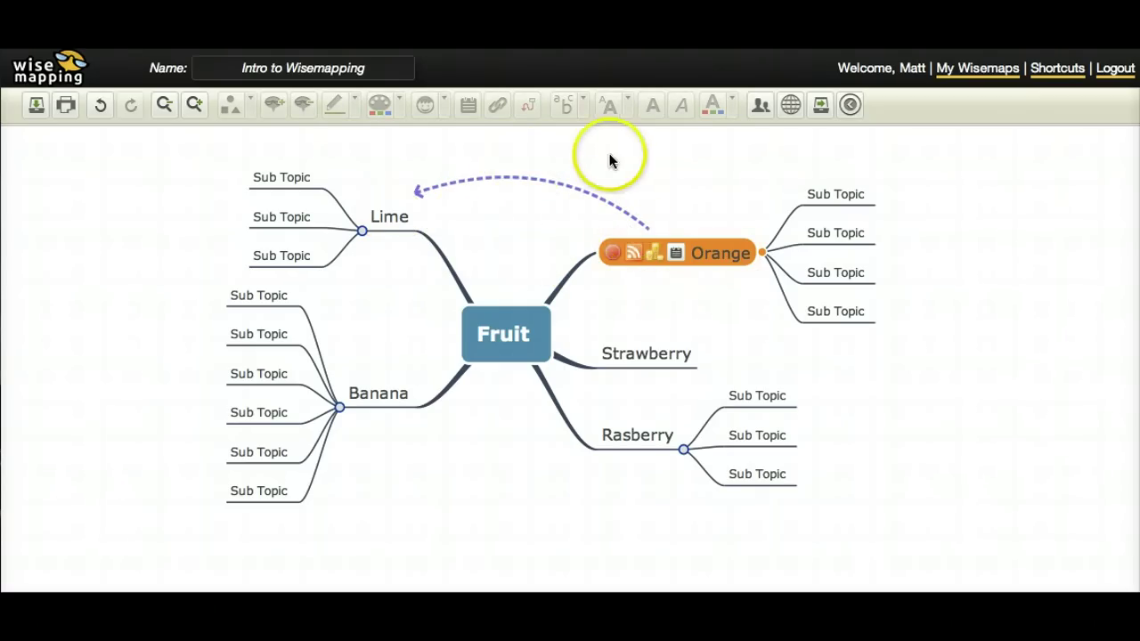
left_click(682, 239)
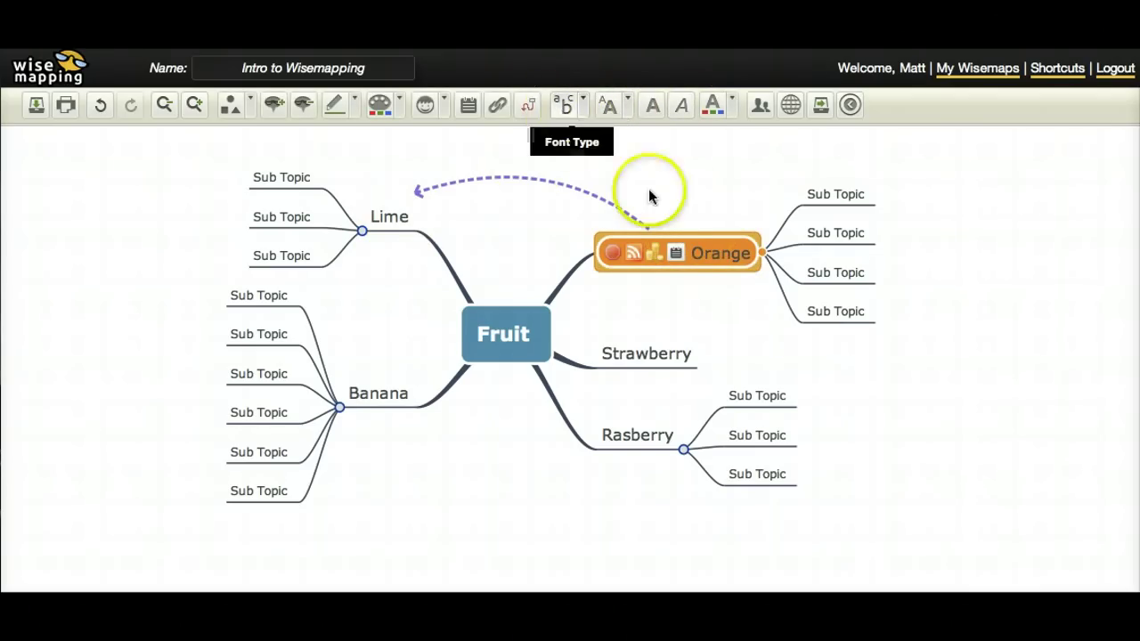
left_click(579, 105)
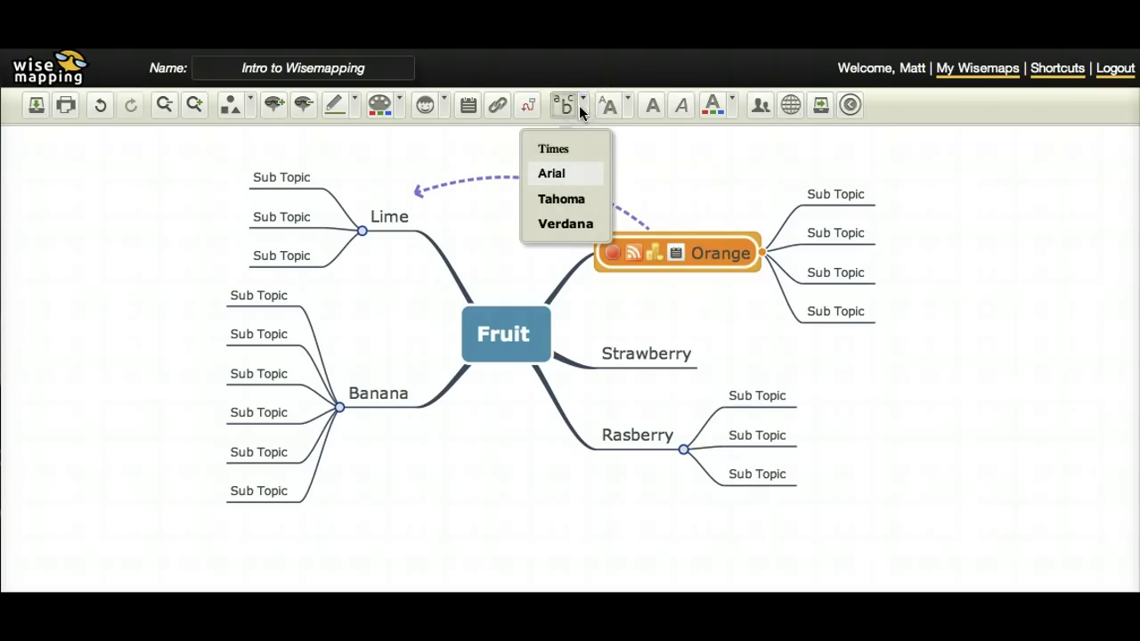
left_click(627, 105)
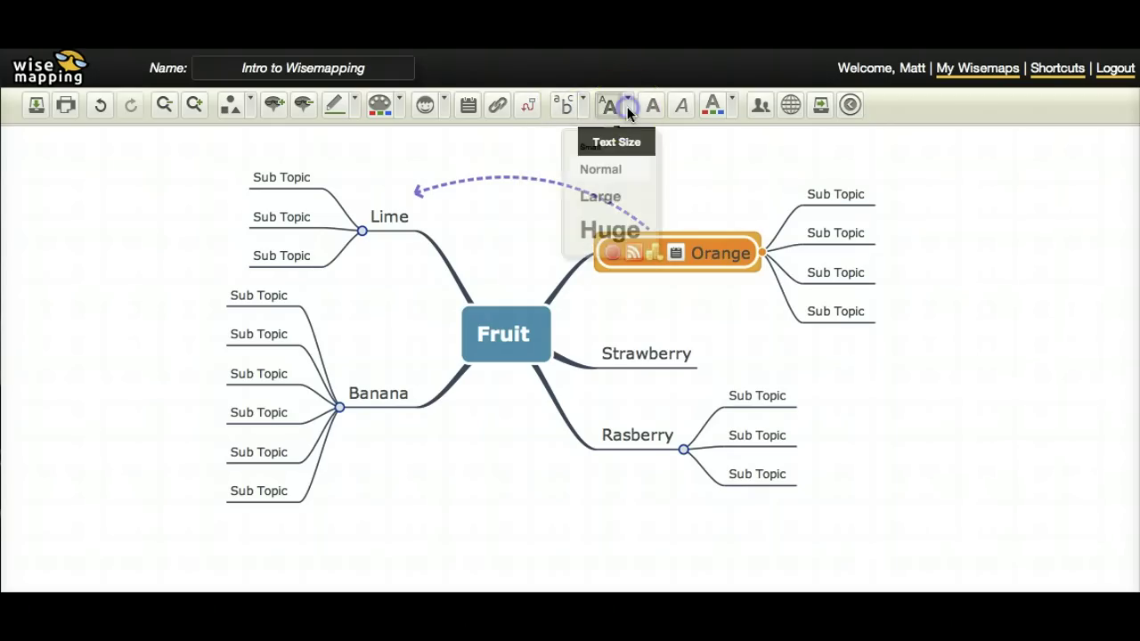
left_click(668, 107)
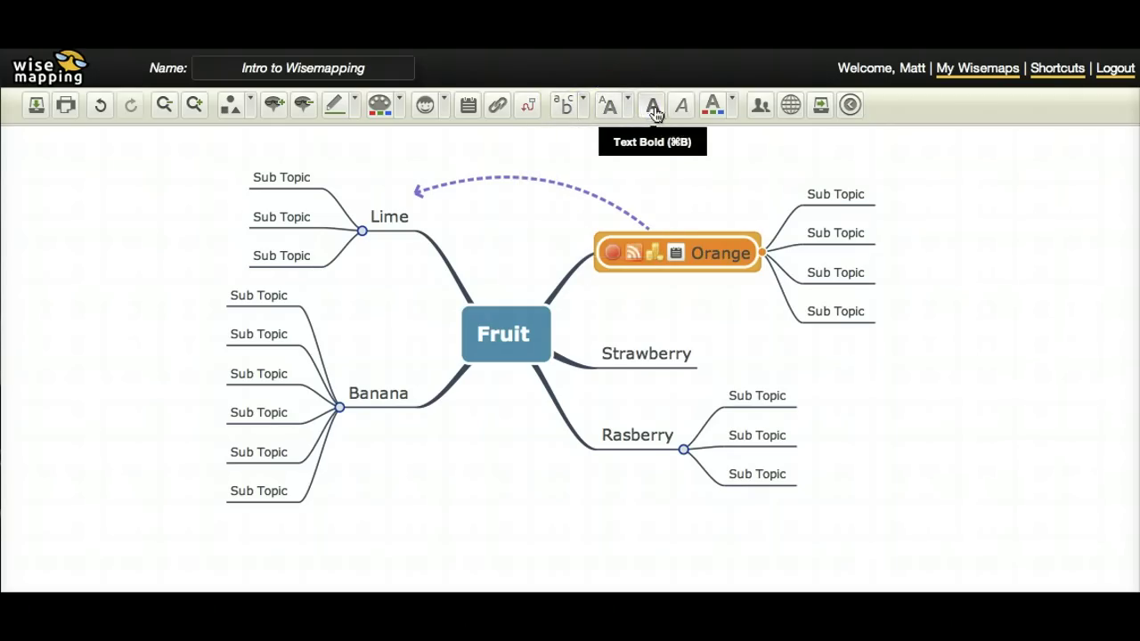
left_click(681, 109)
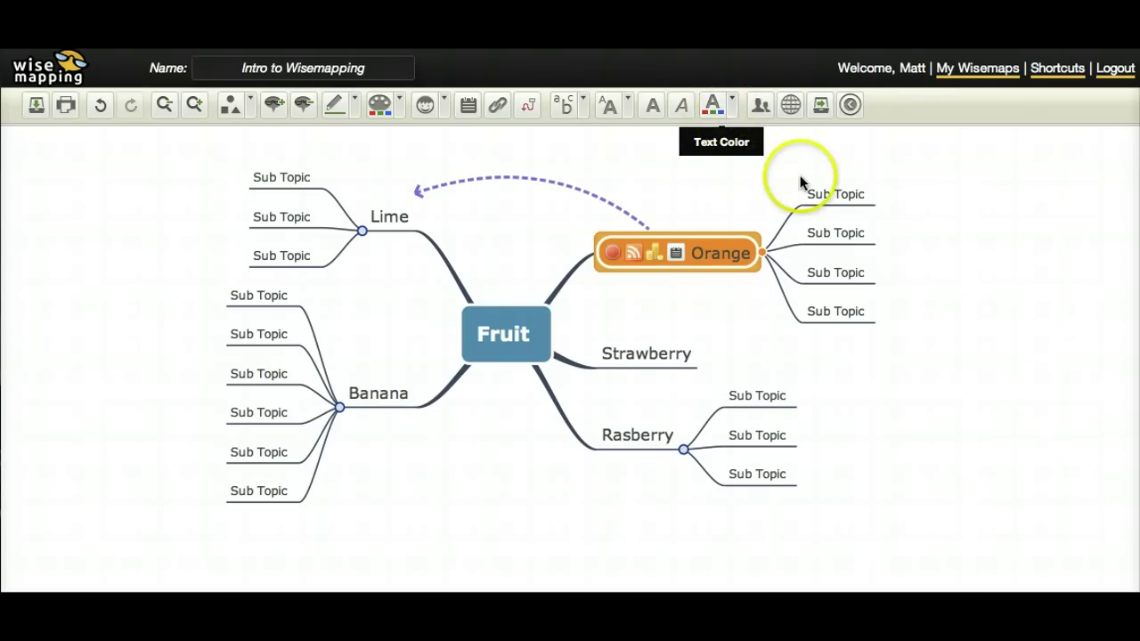
left_click(763, 109)
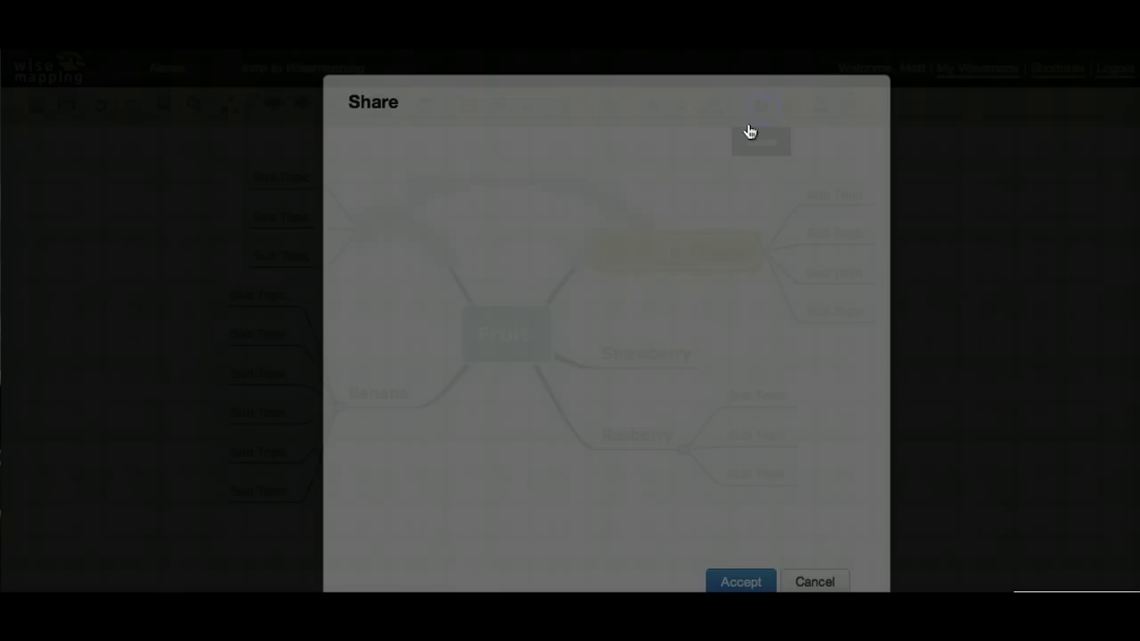
left_click(521, 411)
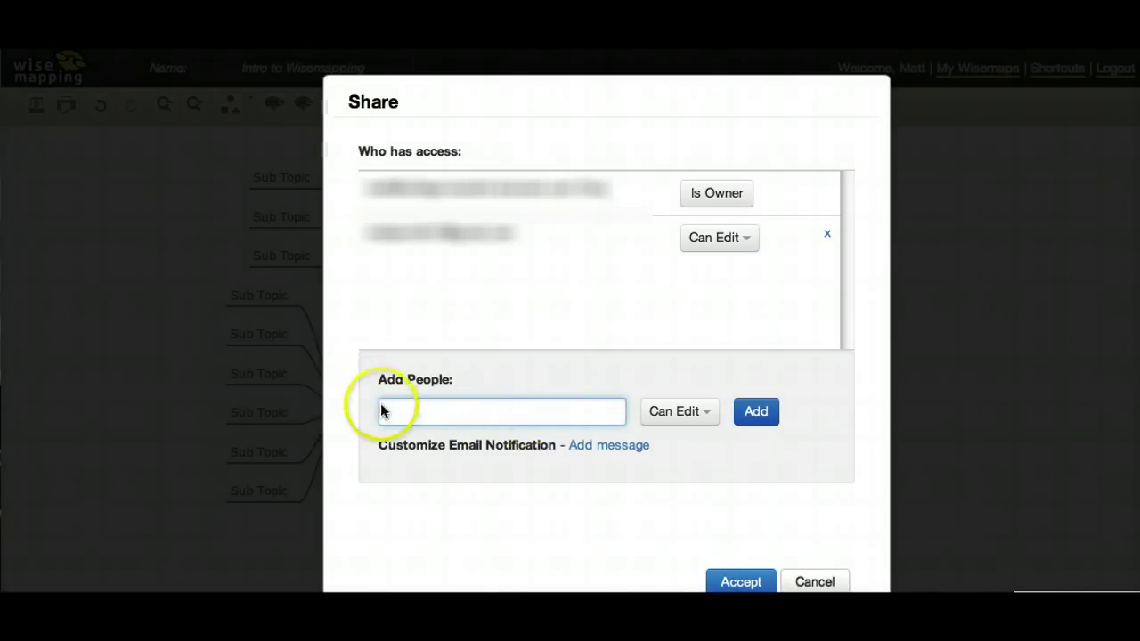
left_click(705, 415)
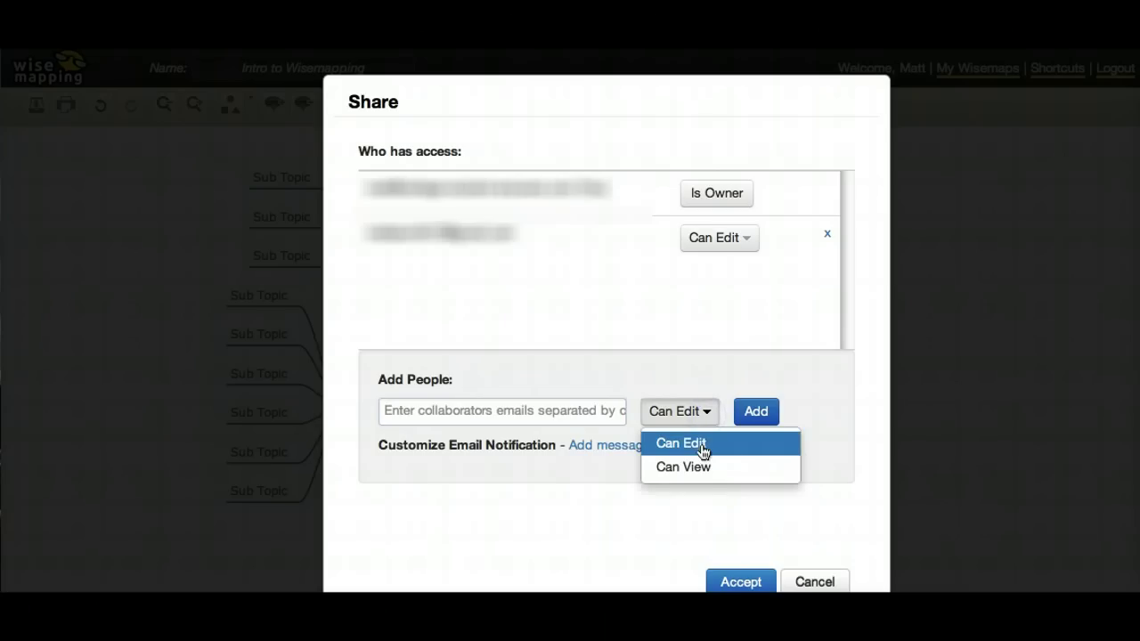
left_click(677, 485)
left_click(752, 415)
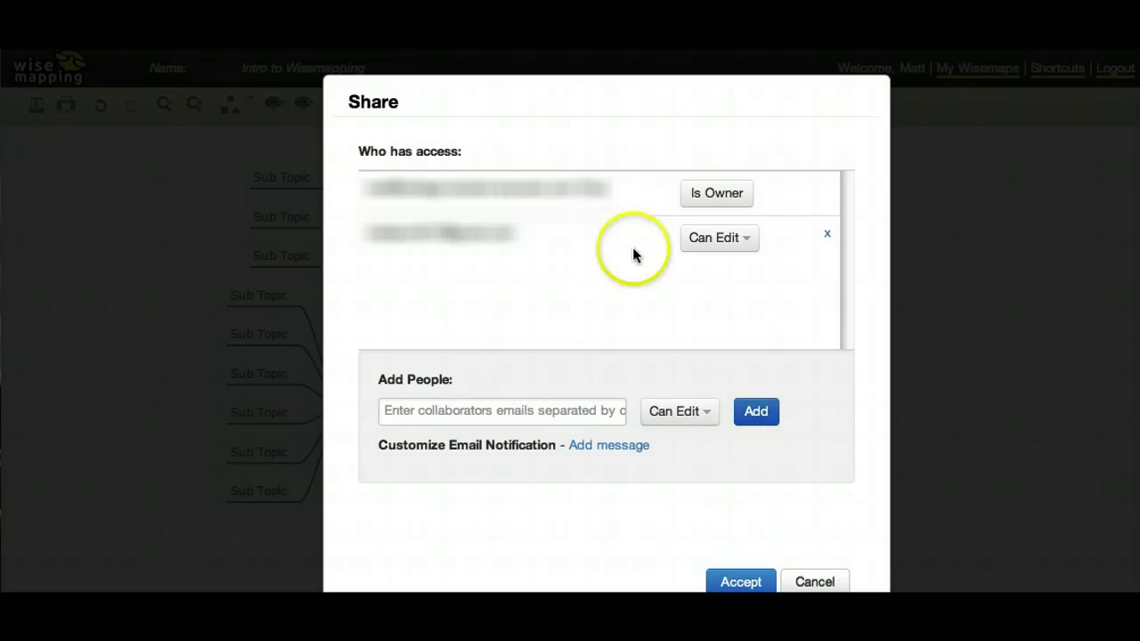
left_click(743, 582)
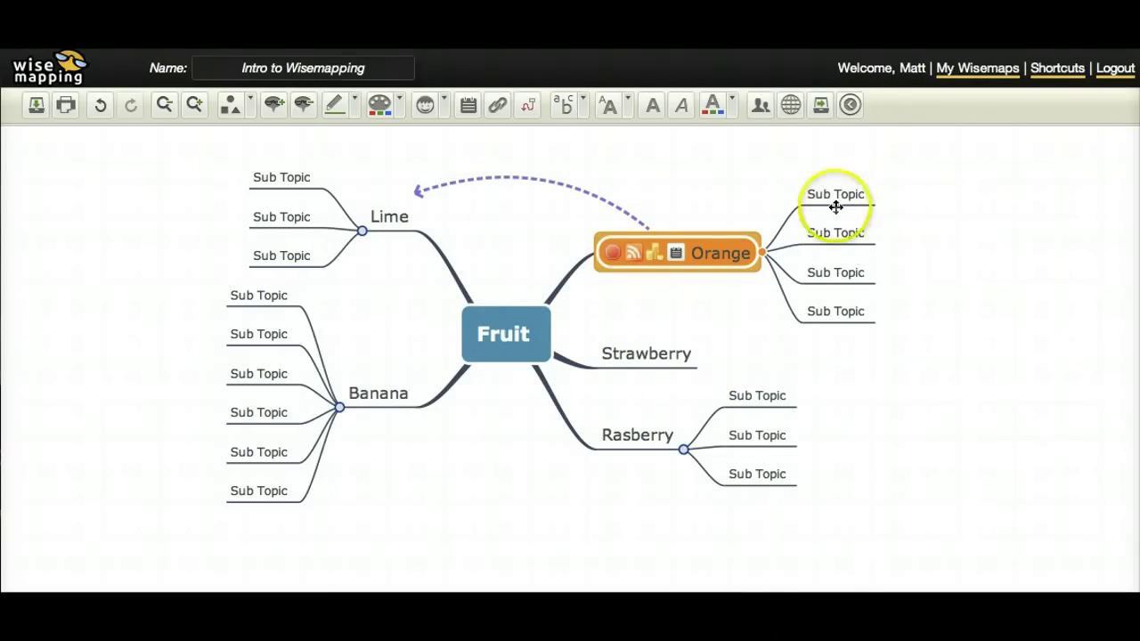
left_click(792, 108)
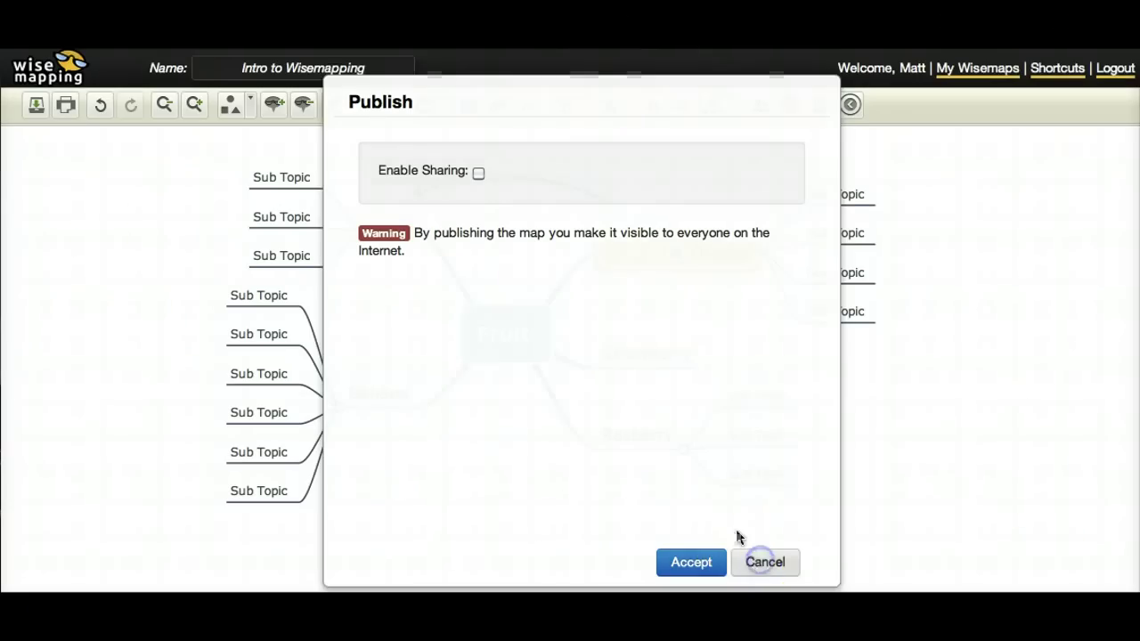
left_click(764, 562)
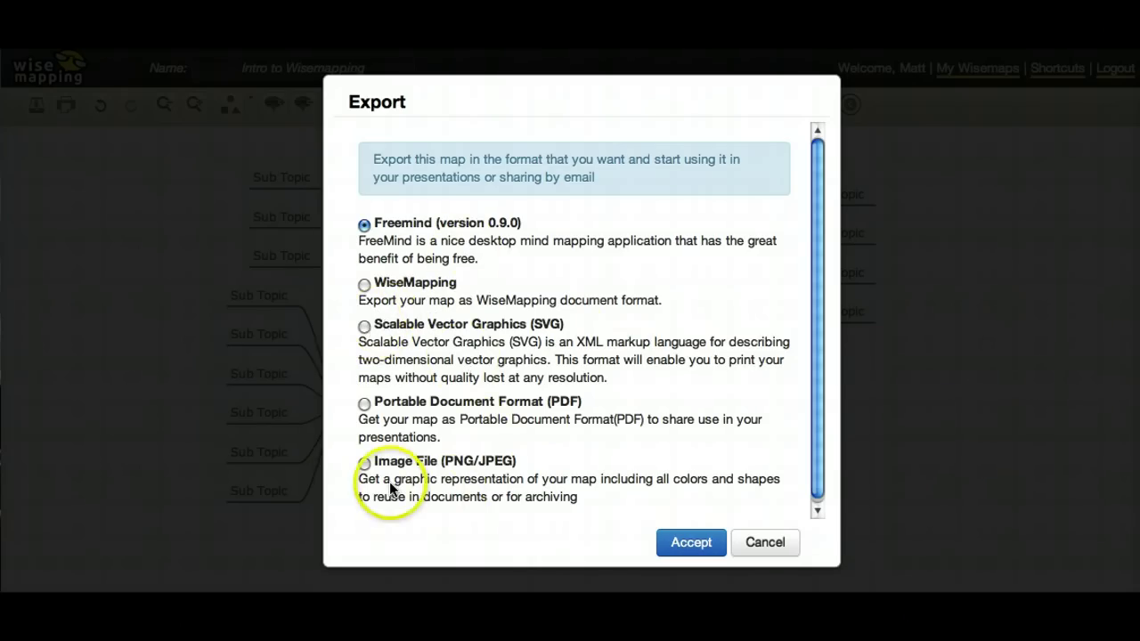
left_click(771, 542)
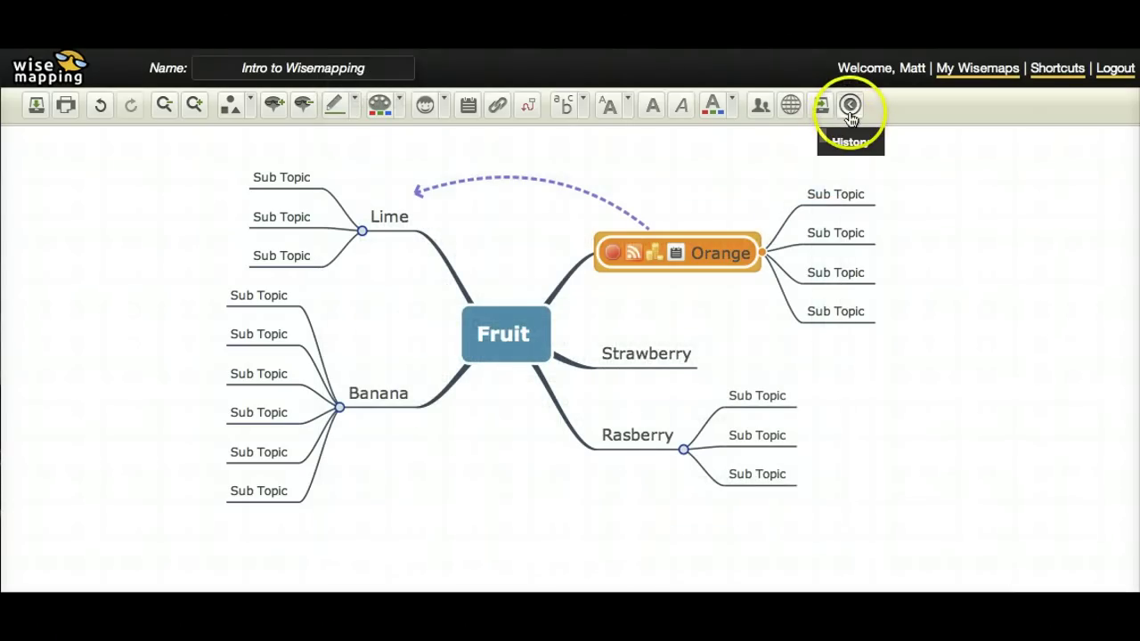